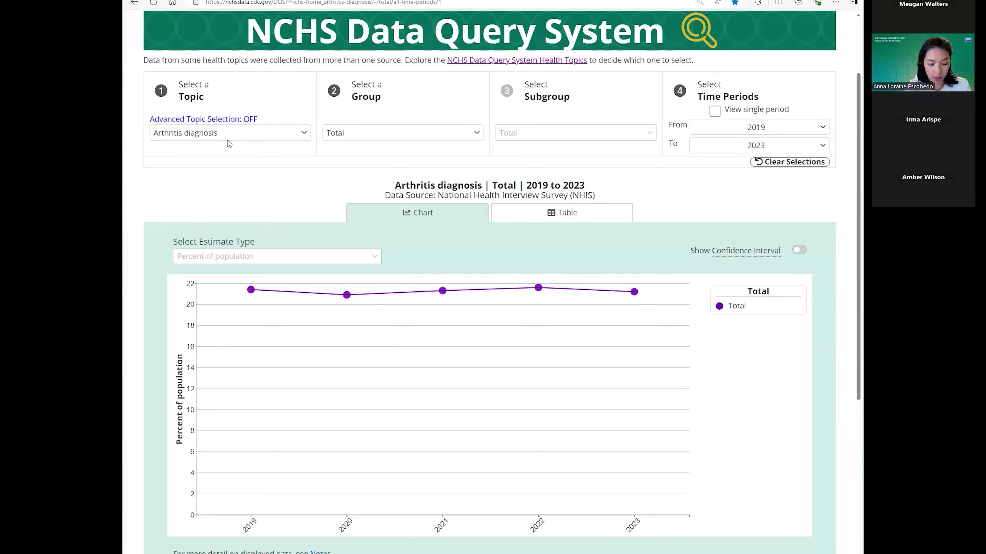
Browse the available health topics and the topic search field, leaving Arthritis diagnosis as the topic
click(299, 134)
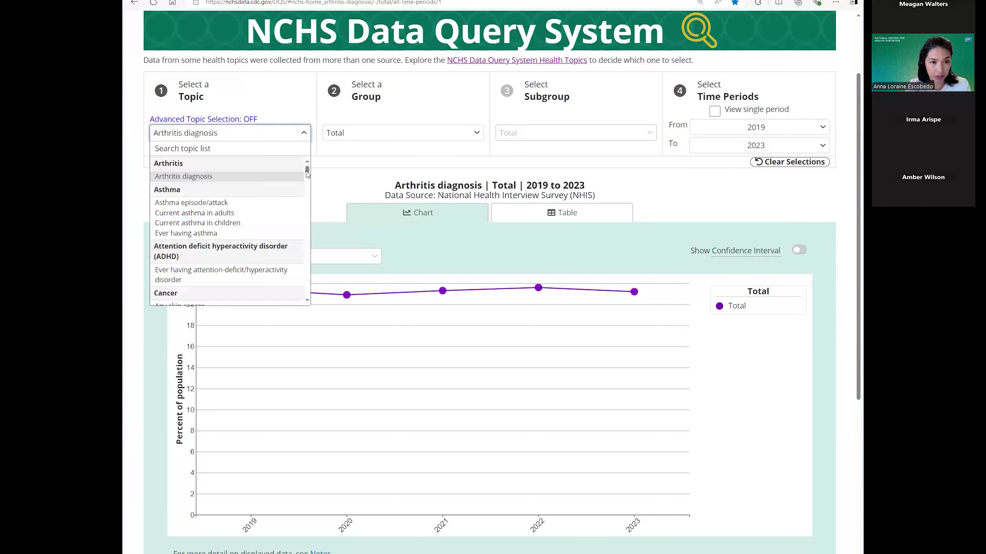
scroll(308, 178, down, 2)
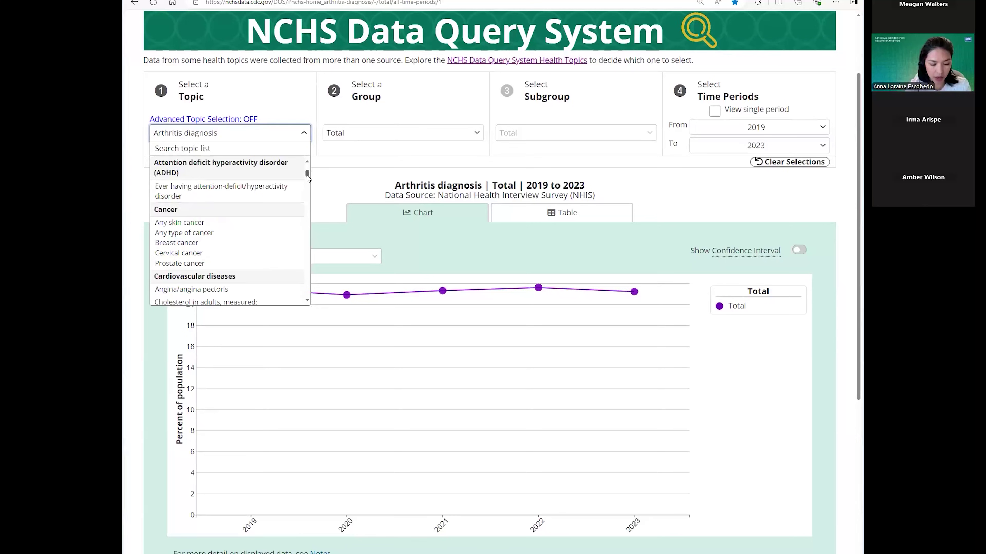
key(Down)
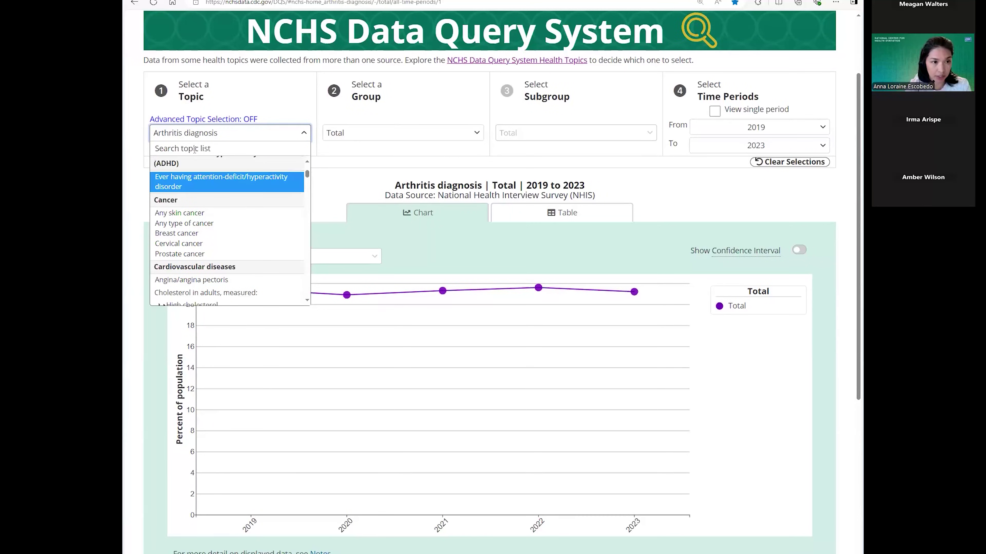
click(193, 149)
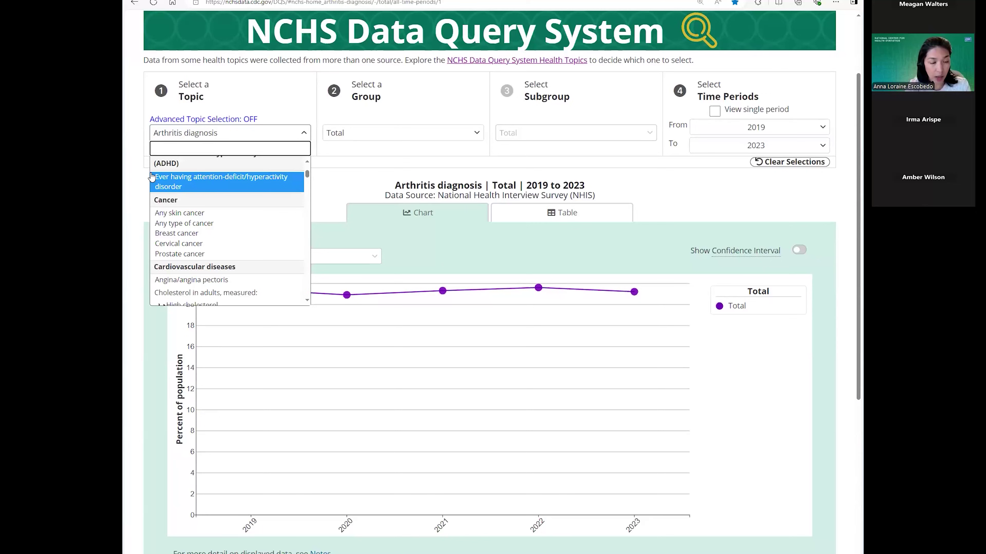
click(146, 186)
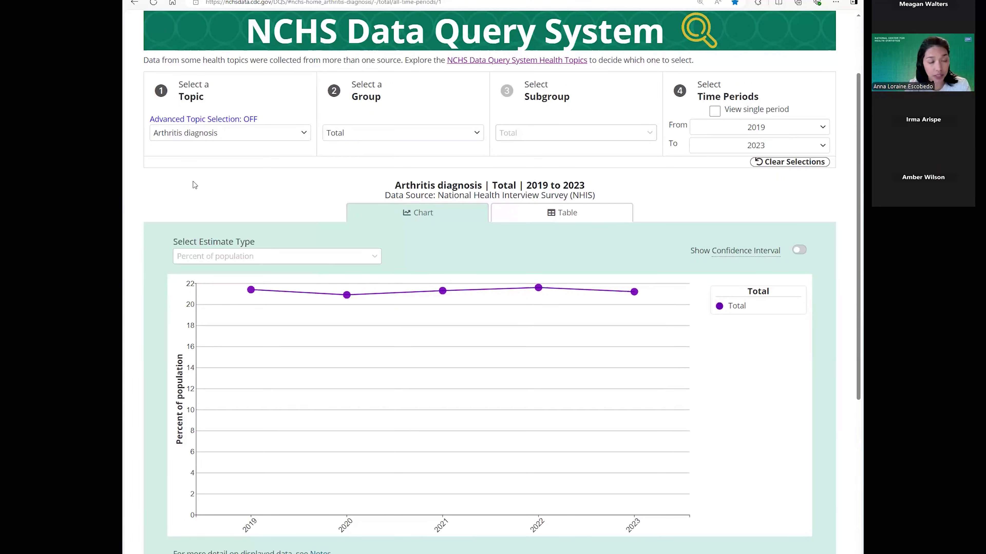
Open Advanced Topic Selection and view the Population Characteristics filter category
drag(148, 119, 225, 119)
click(205, 178)
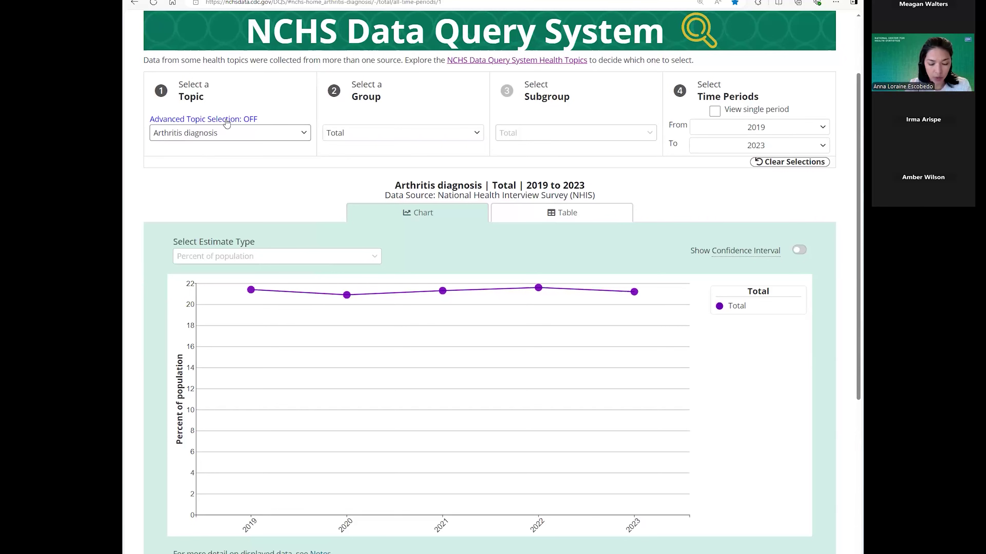
click(227, 120)
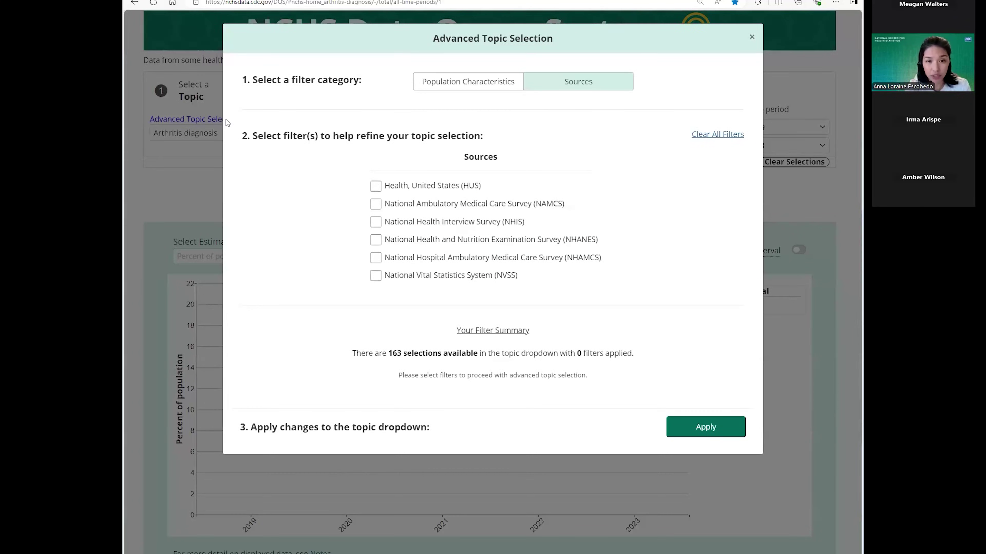
drag(266, 79, 361, 86)
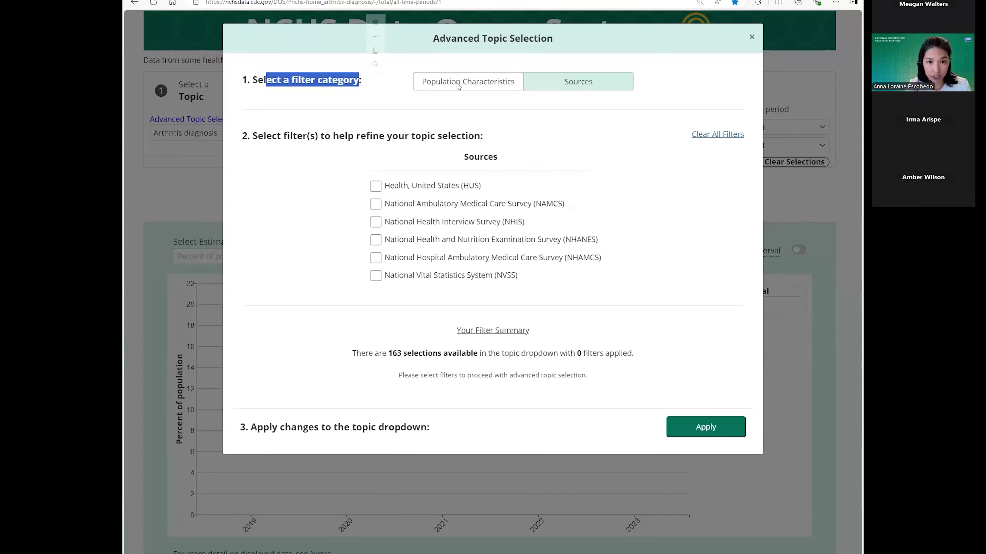
click(490, 88)
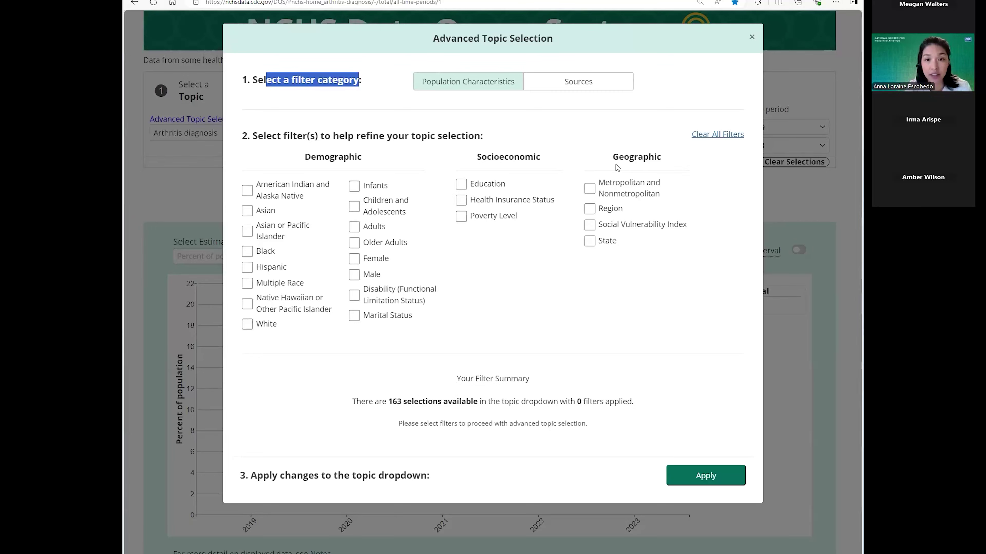
click(532, 141)
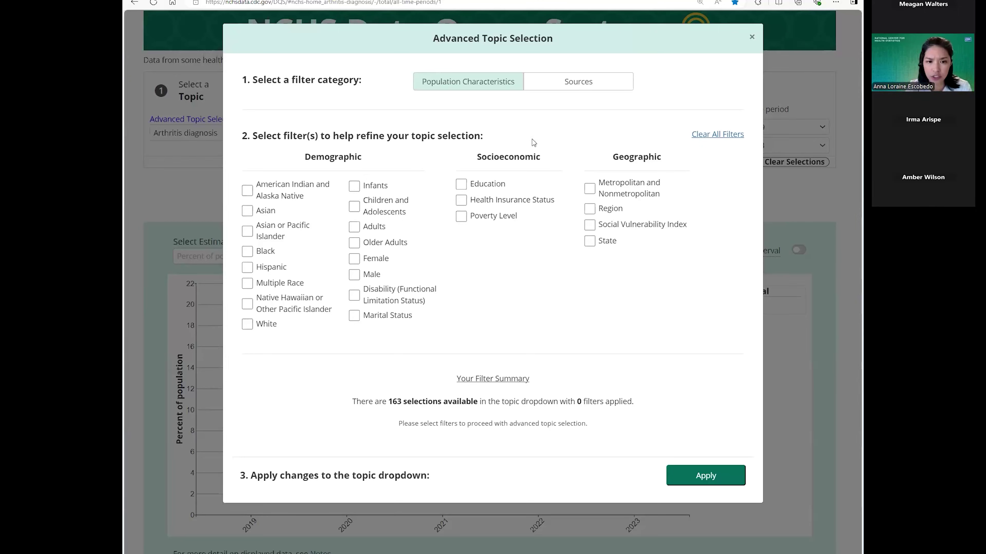
Try filtering the topics by Children and Adolescents, review the filter summary, and remove the filter
triple_click(367, 203)
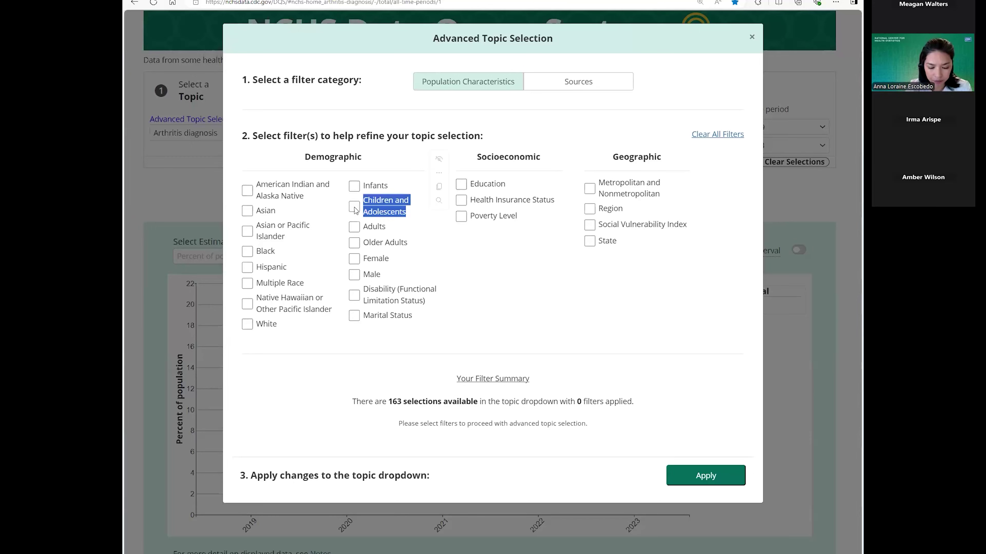
click(354, 206)
click(354, 207)
click(354, 207)
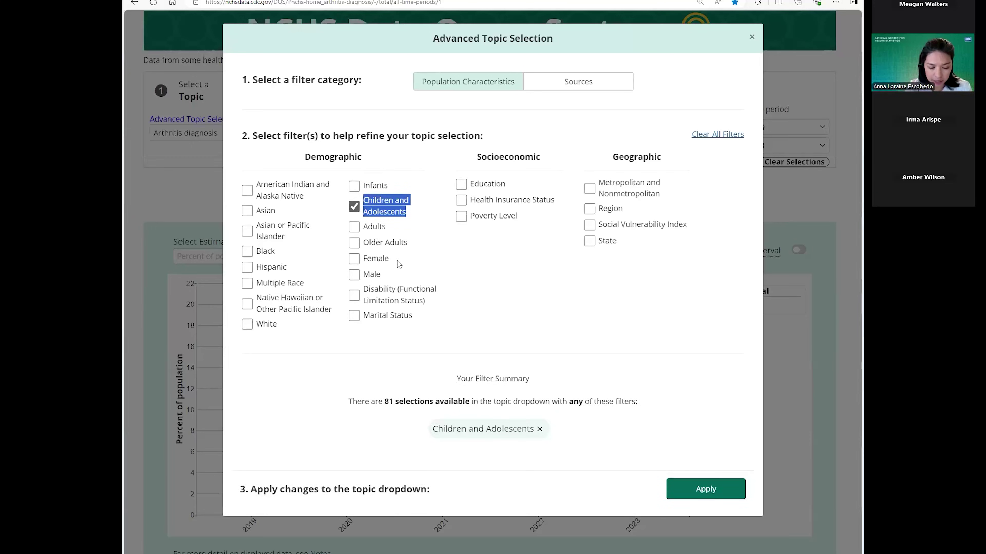
click(444, 399)
drag(348, 401, 551, 404)
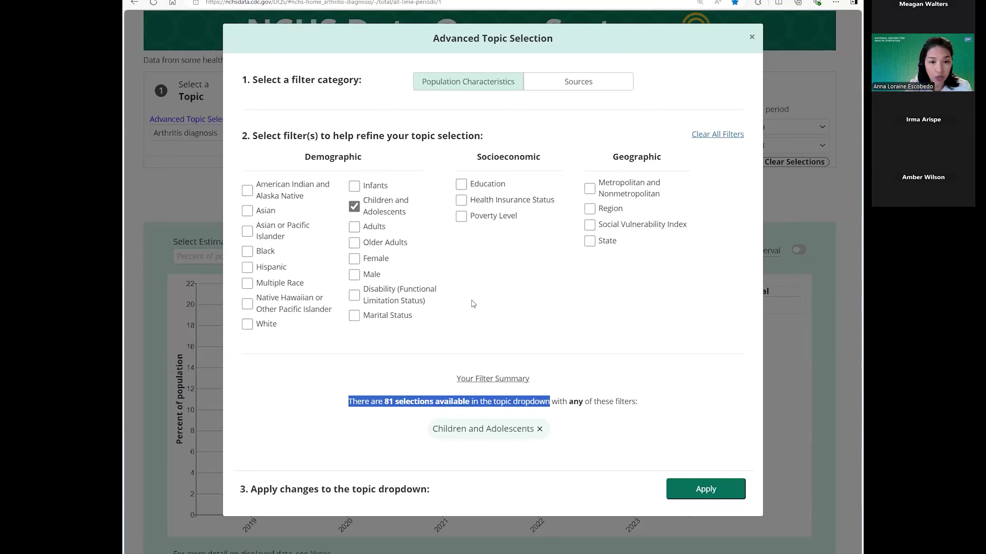
click(375, 218)
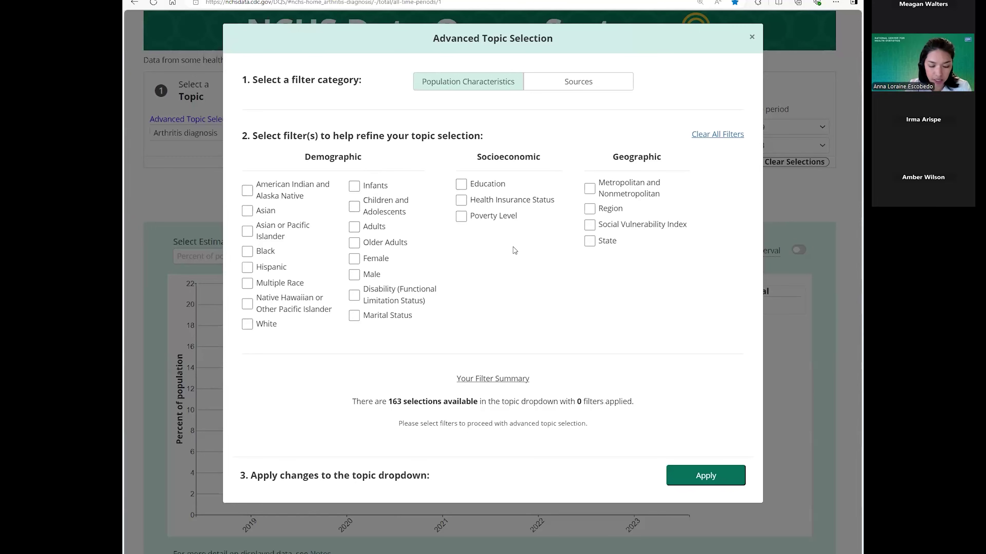
Filter the topics by the Poverty Level socioeconomic characteristic and review the filter summary
click(462, 217)
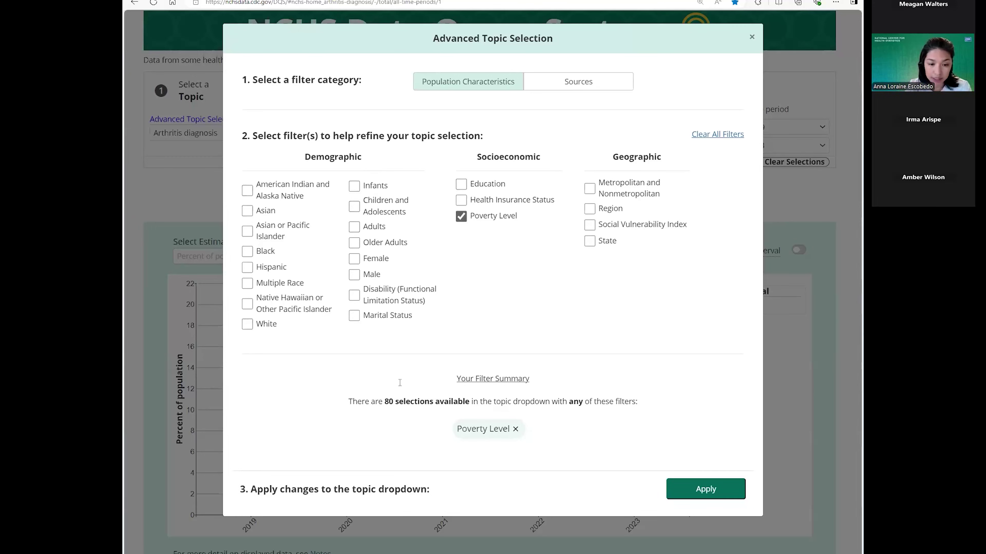
drag(349, 402, 468, 392)
click(487, 381)
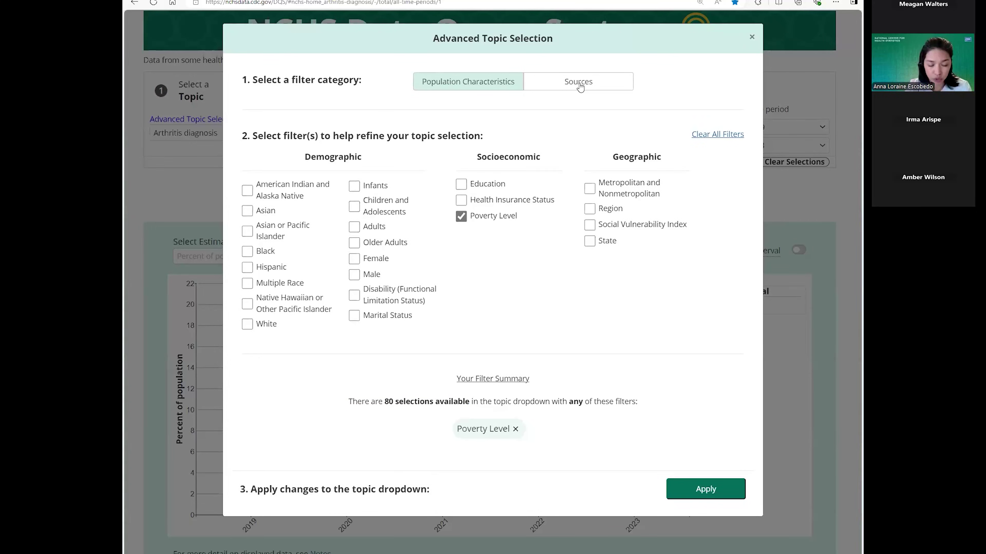
Apply the Health, United States (HUS) source filter to the topic list, and clear all selections
click(580, 87)
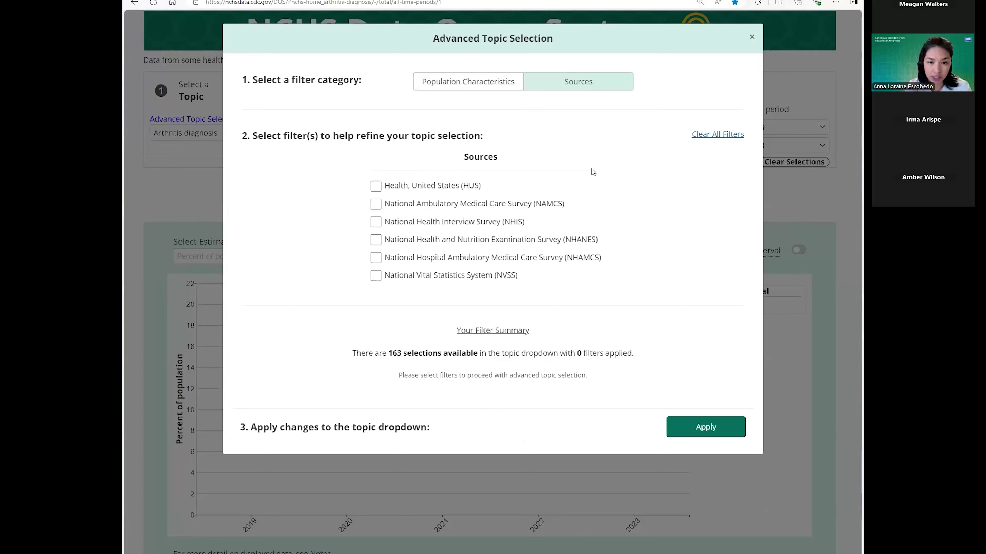
click(414, 191)
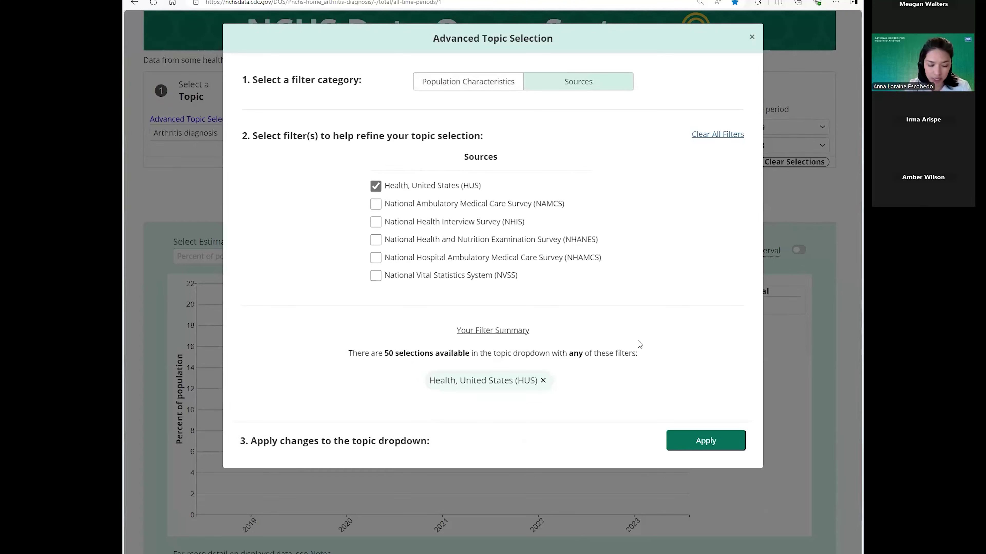
click(705, 445)
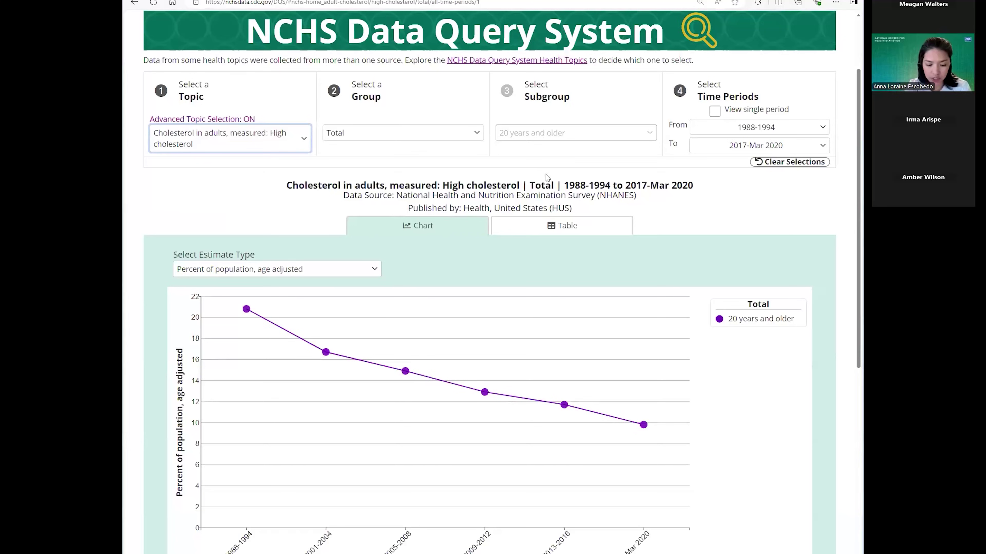
drag(763, 163, 827, 168)
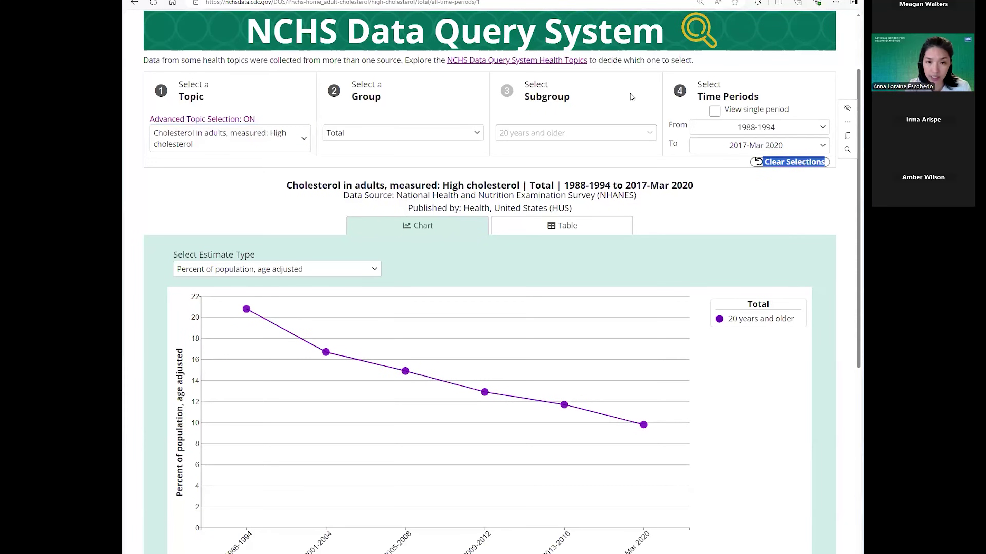
click(782, 163)
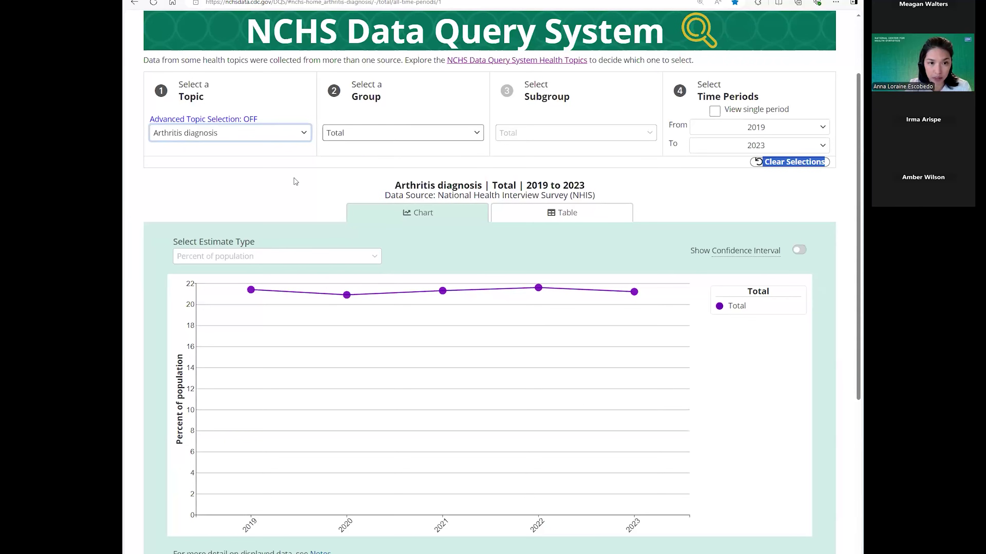
Group the Arthritis diagnosis data by the socioeconomic characteristic Employment status
click(477, 132)
click(341, 161)
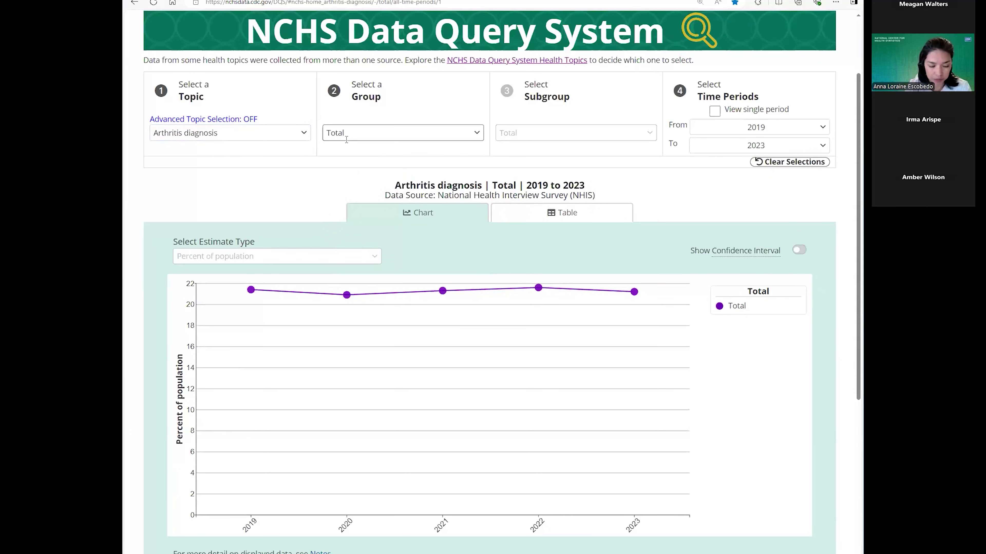
click(477, 134)
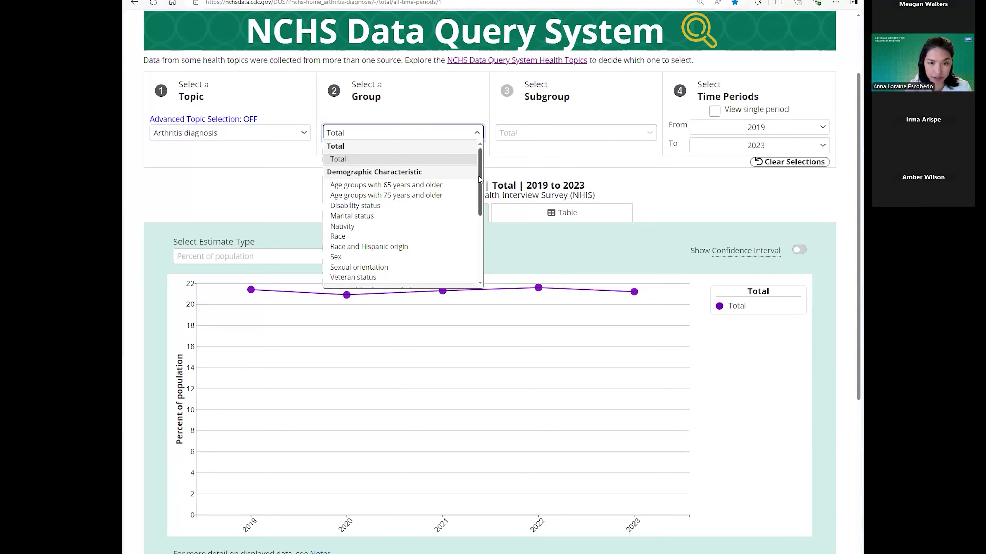
scroll(480, 190, down, 1)
scroll(485, 218, down, 3)
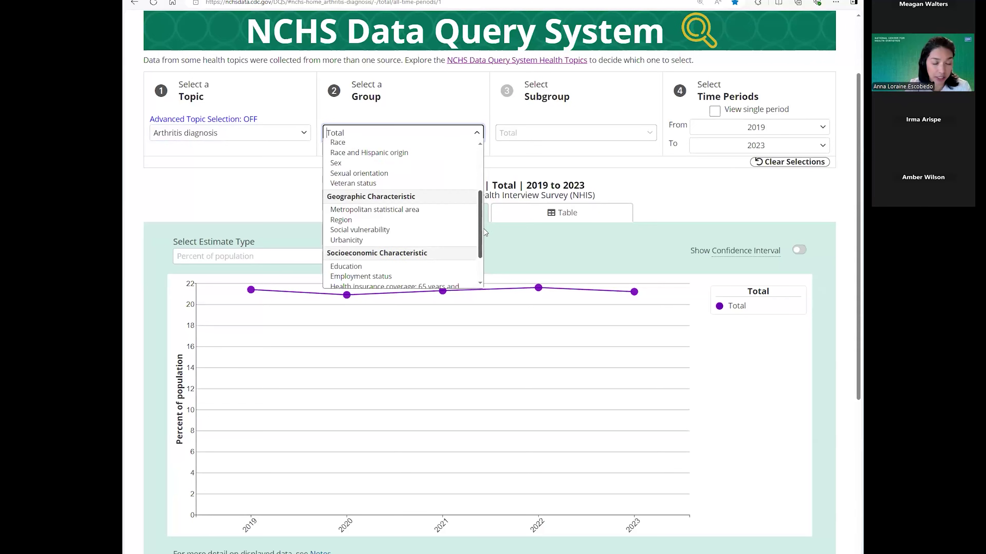
scroll(485, 237, down, 1)
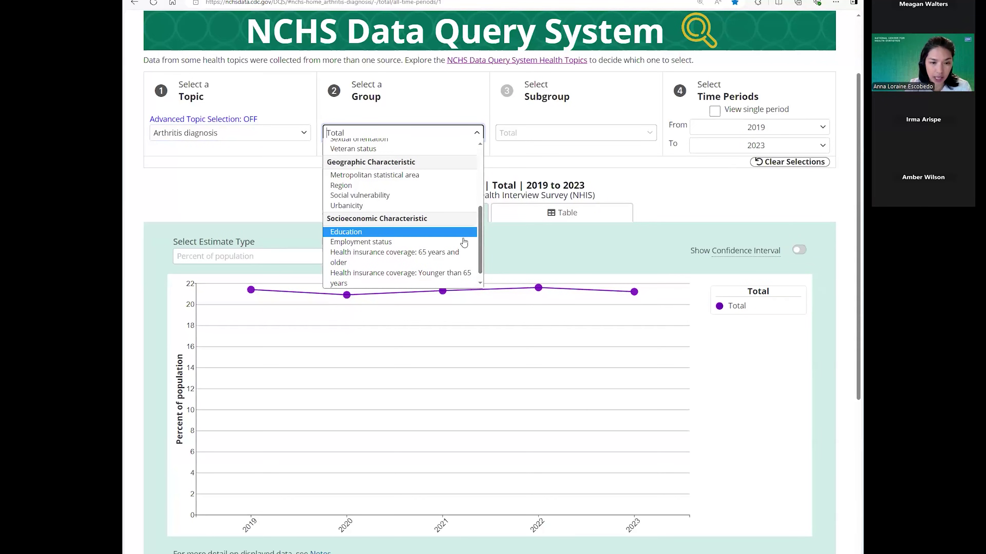
click(402, 244)
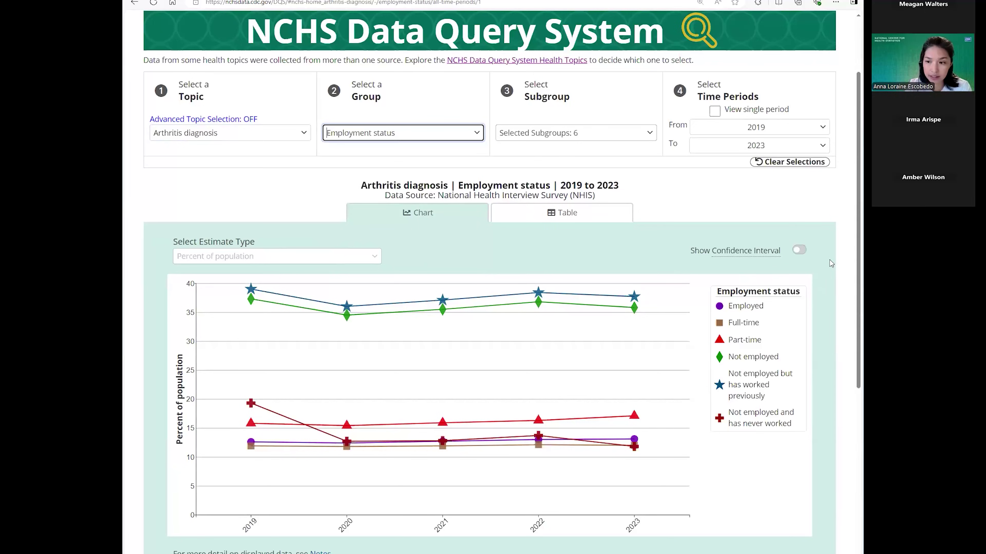
Review the employment status chart and notes, and exclude the Employed subgroup from the chart
scroll(857, 252, down, 3)
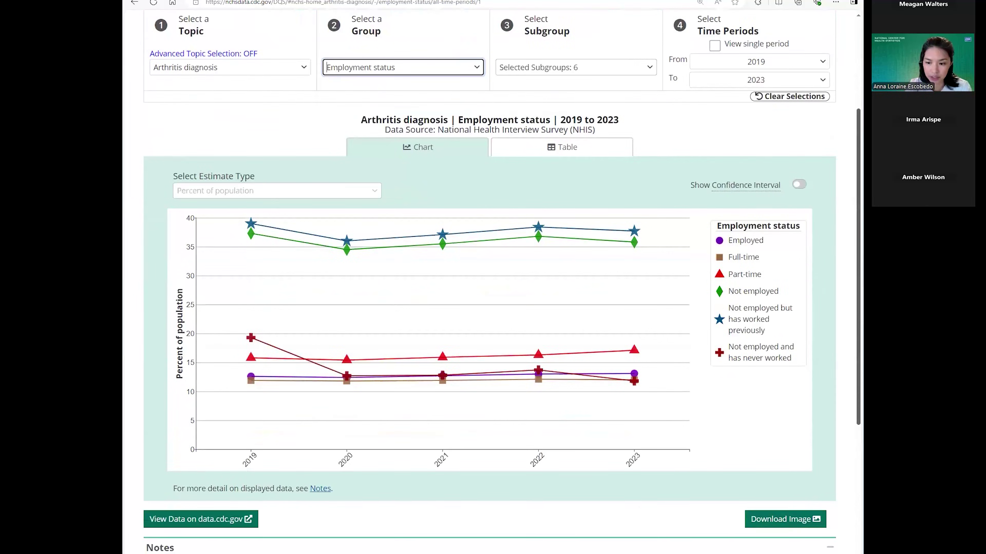
scroll(166, 474, down, 2)
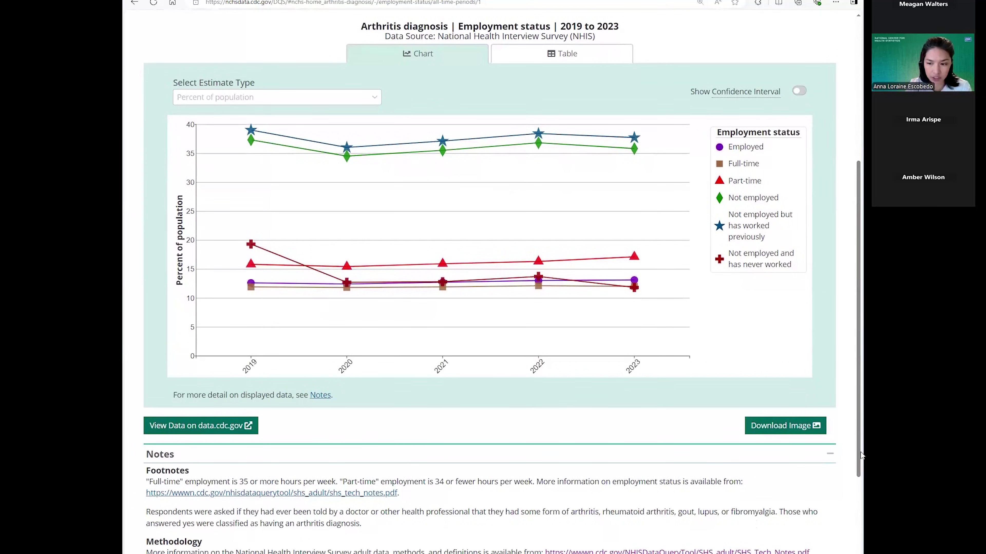
drag(858, 457, 844, 391)
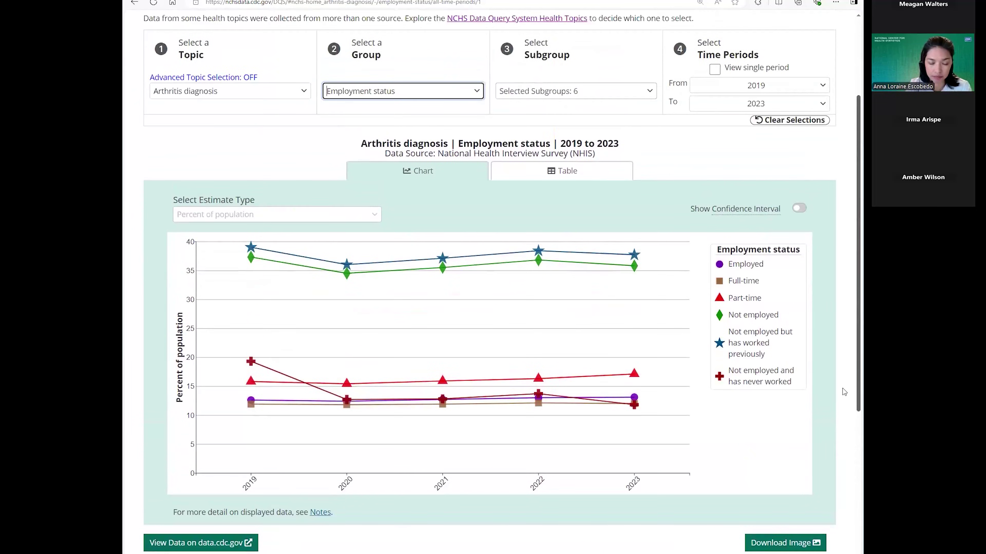
click(649, 94)
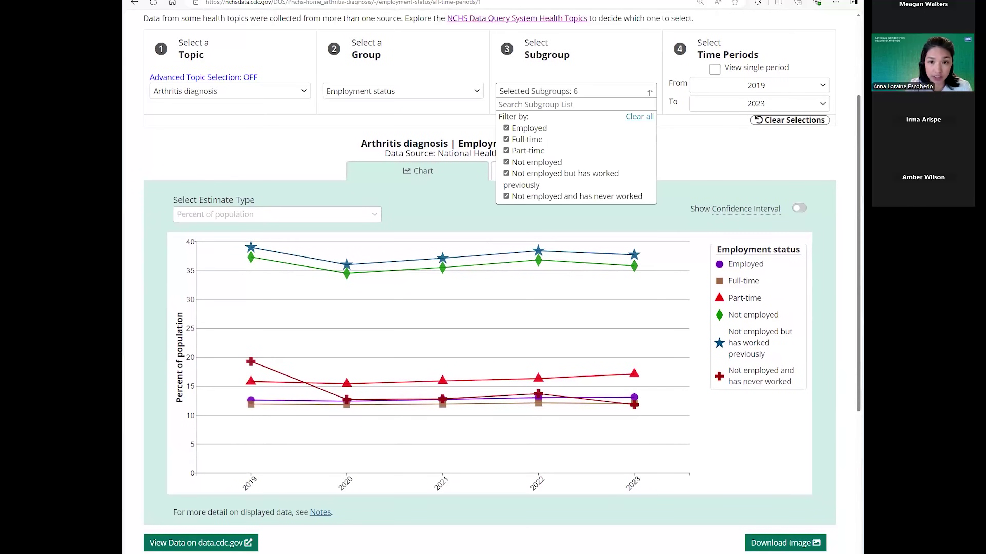
click(532, 132)
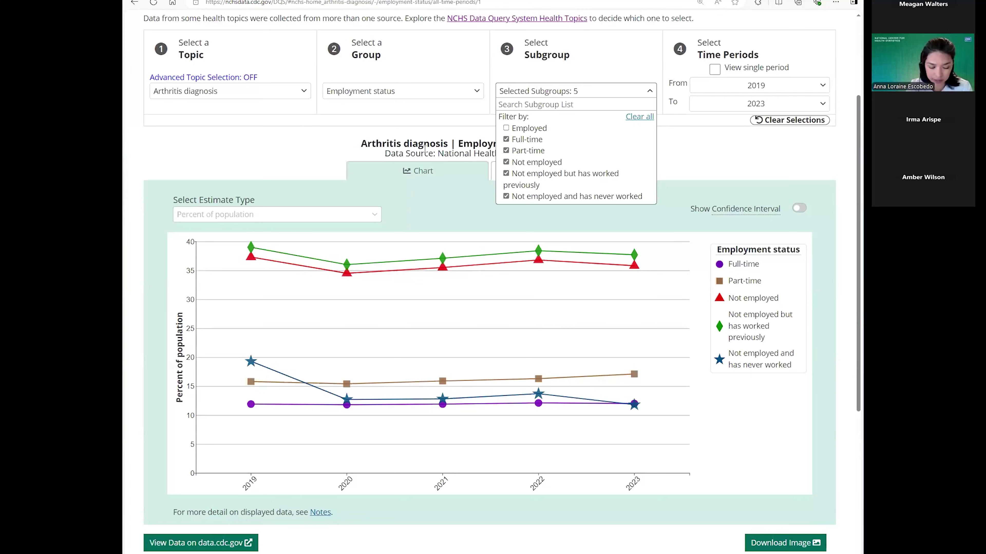
click(358, 146)
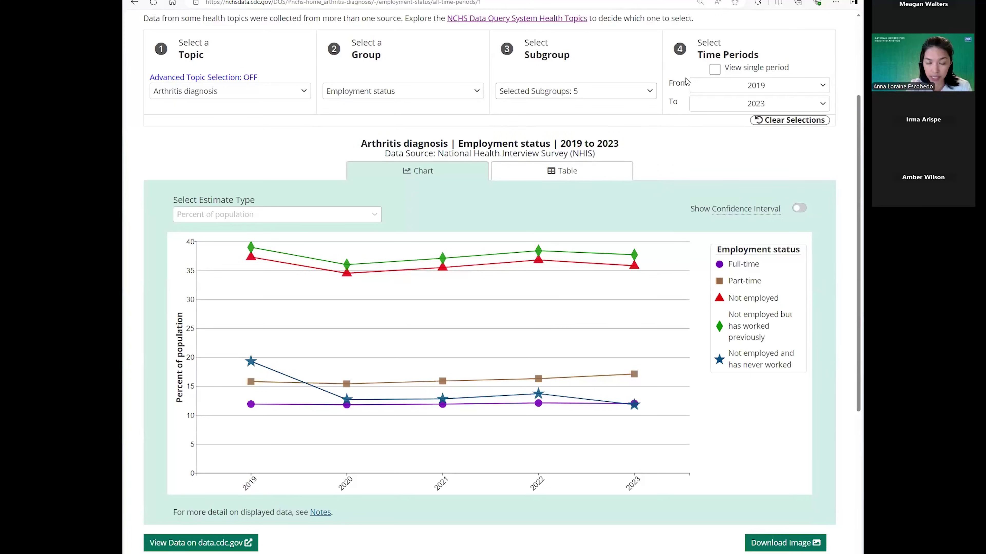
Restrict the time periods to a single-period view for 2019
drag(697, 54, 778, 59)
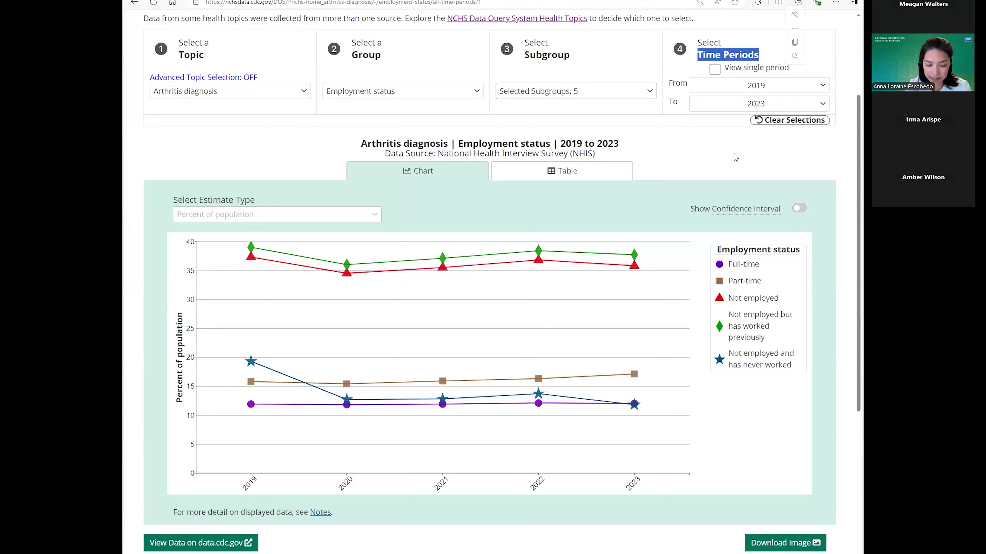
click(733, 140)
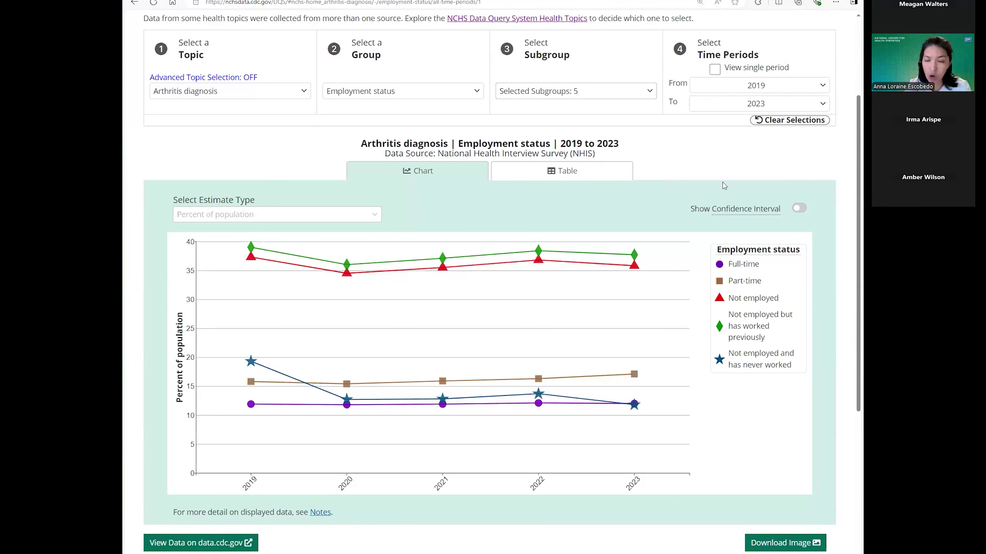
click(715, 70)
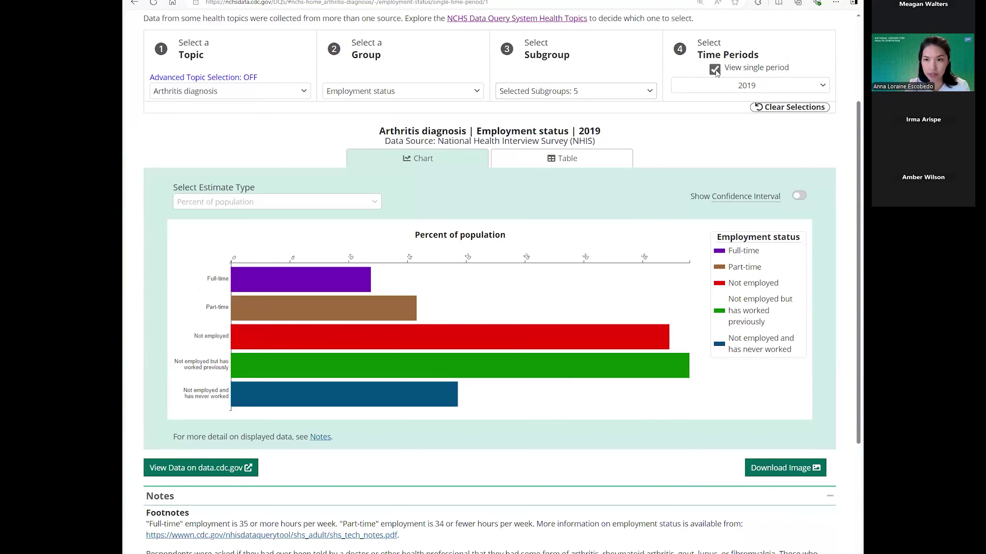
Turn off the single-period view to chart arthritis diagnosis by employment status from 2019 to 2023
click(714, 70)
scroll(860, 190, down, 1)
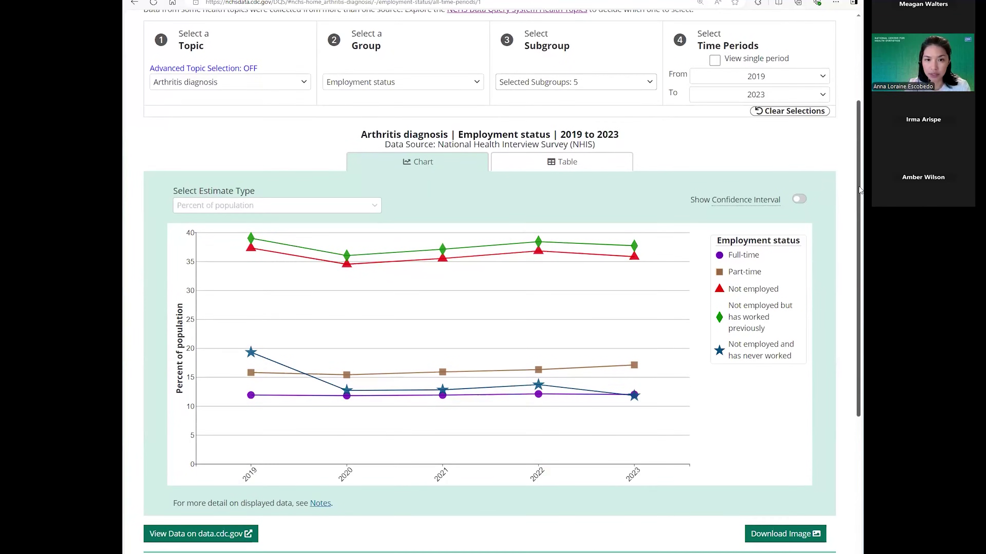
scroll(860, 190, down, 1)
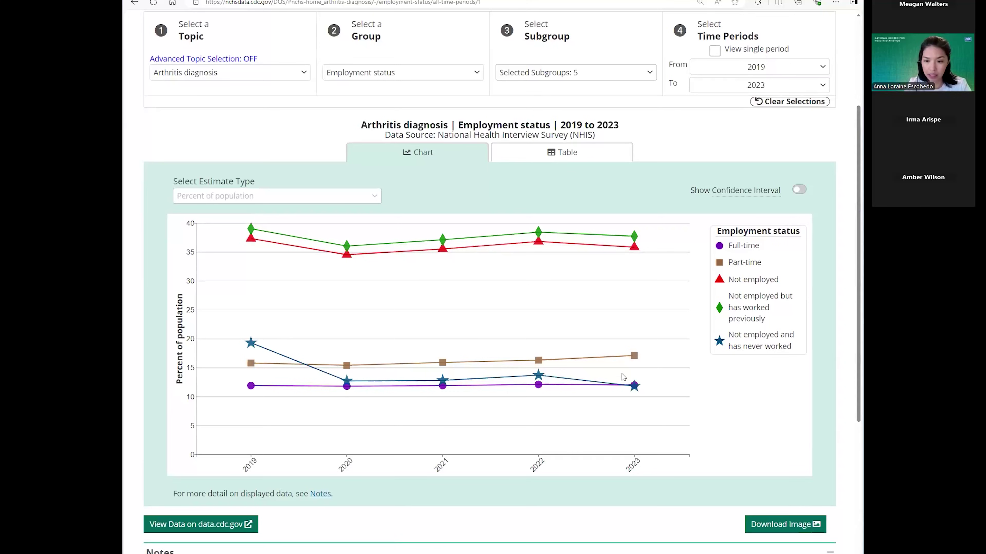
mouse_move(635, 358)
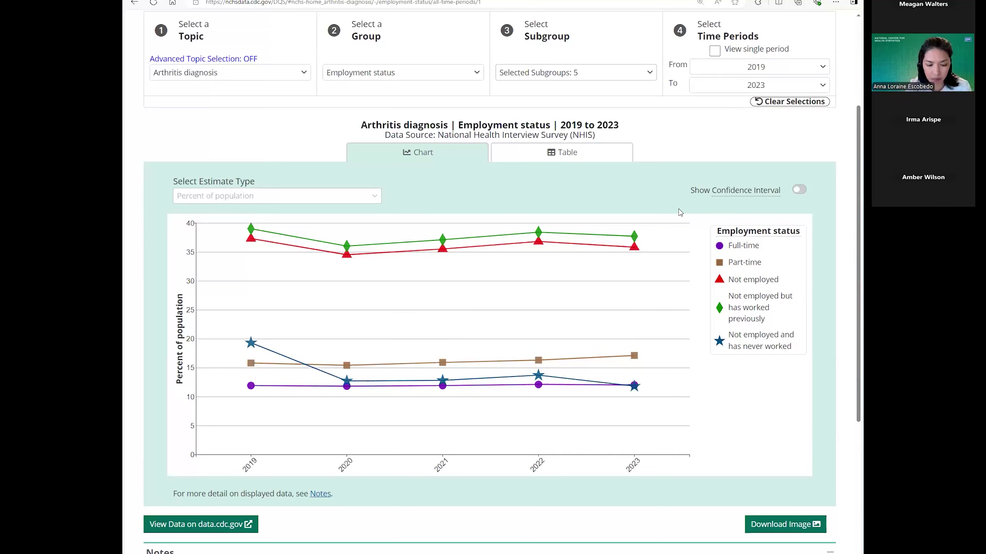
Check the definition of confidence interval and display confidence intervals on the employment status chart
mouse_move(716, 200)
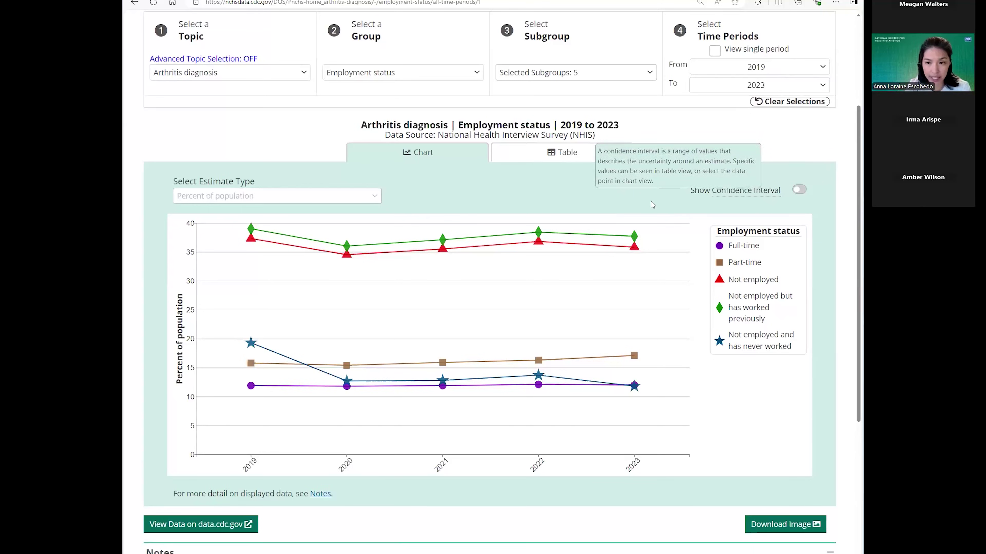
click(798, 191)
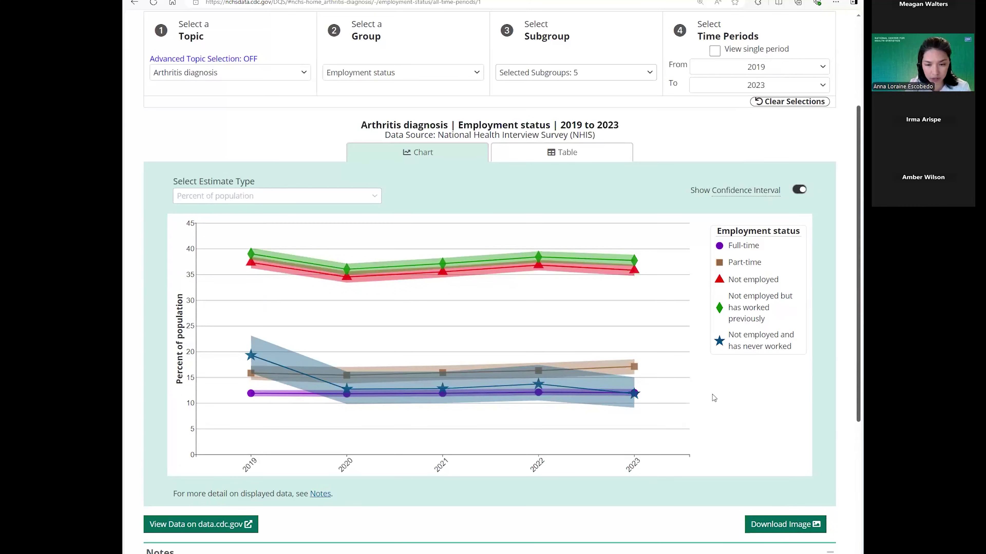
click(810, 535)
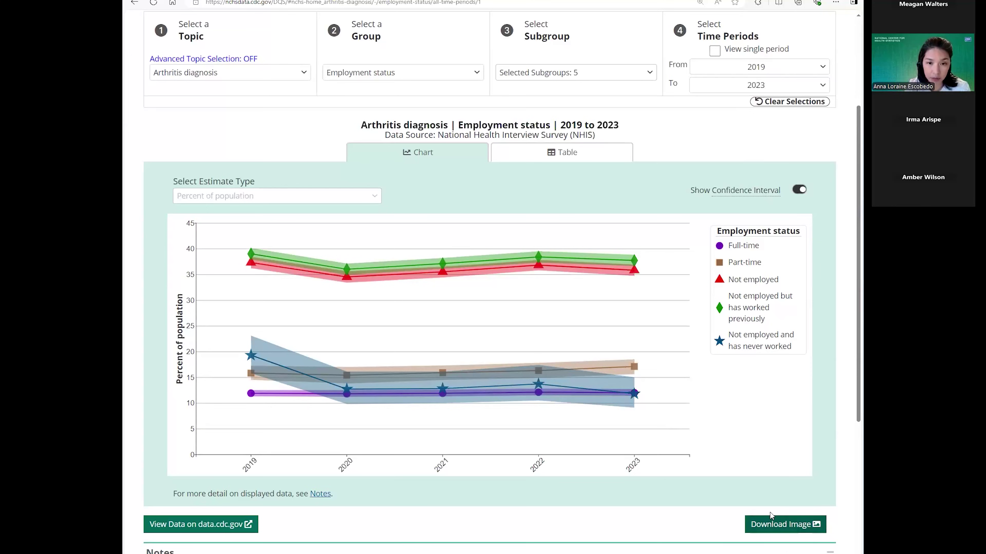
Present the employment status data as a table that includes all subgroups
click(561, 154)
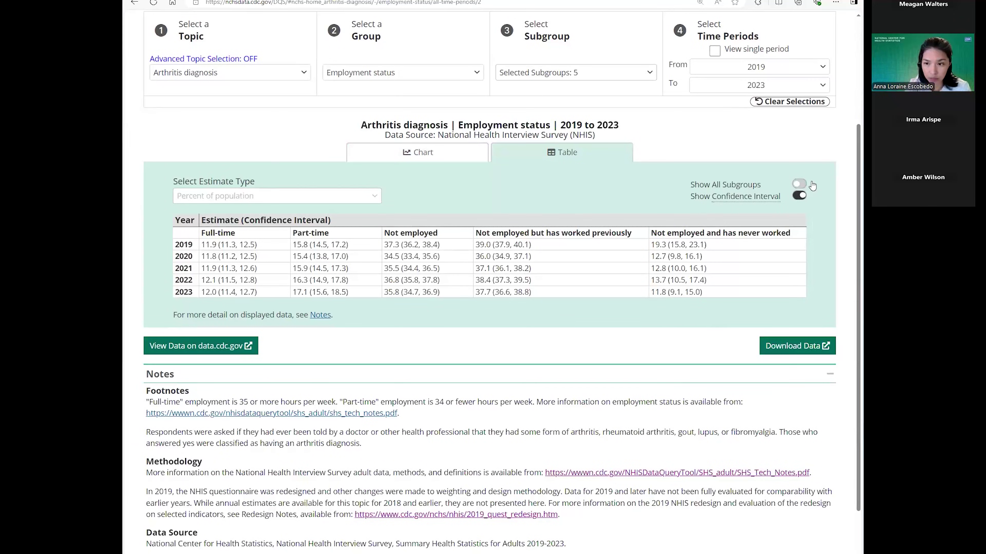
click(798, 186)
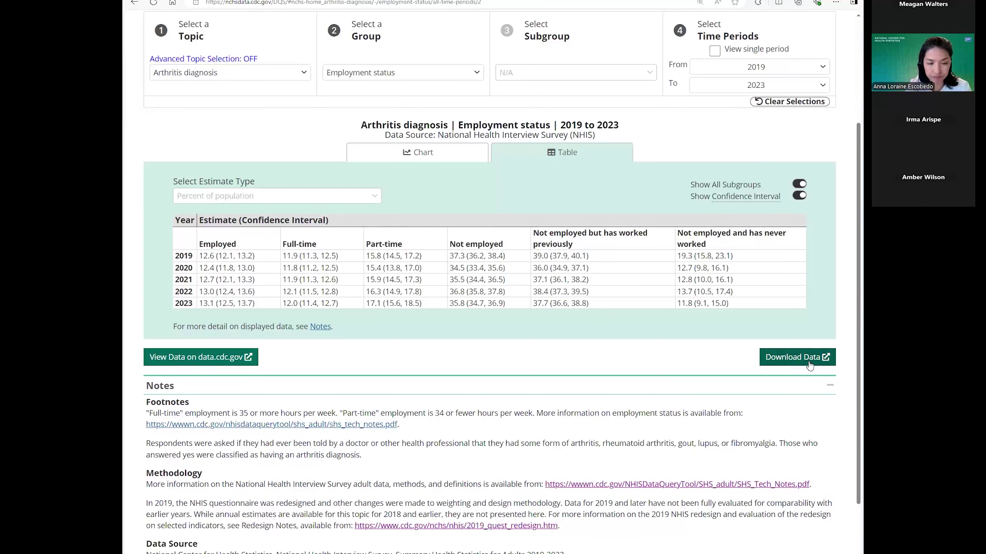
Review the footnotes, methodology and data source notes and the suggested citation below the table
drag(860, 386, 859, 400)
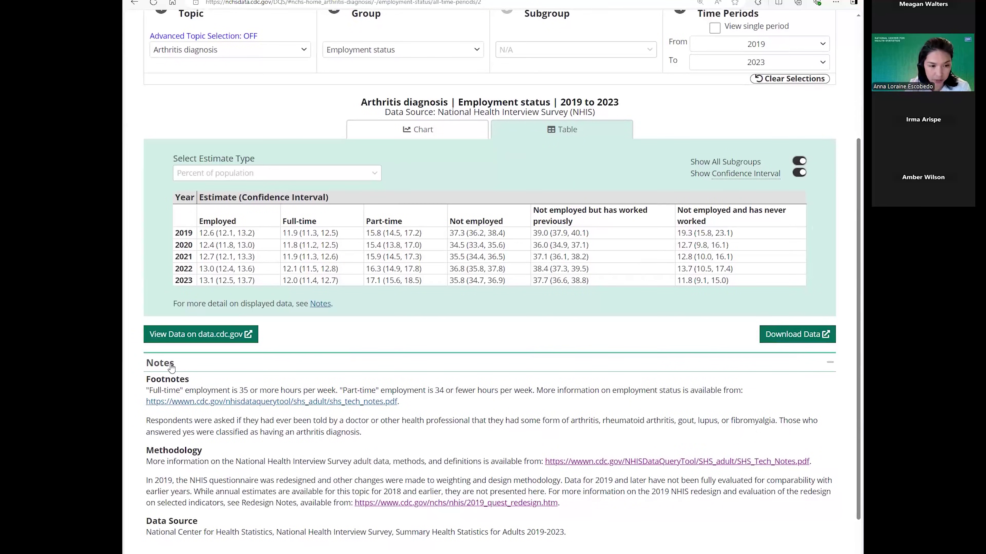
double_click(213, 383)
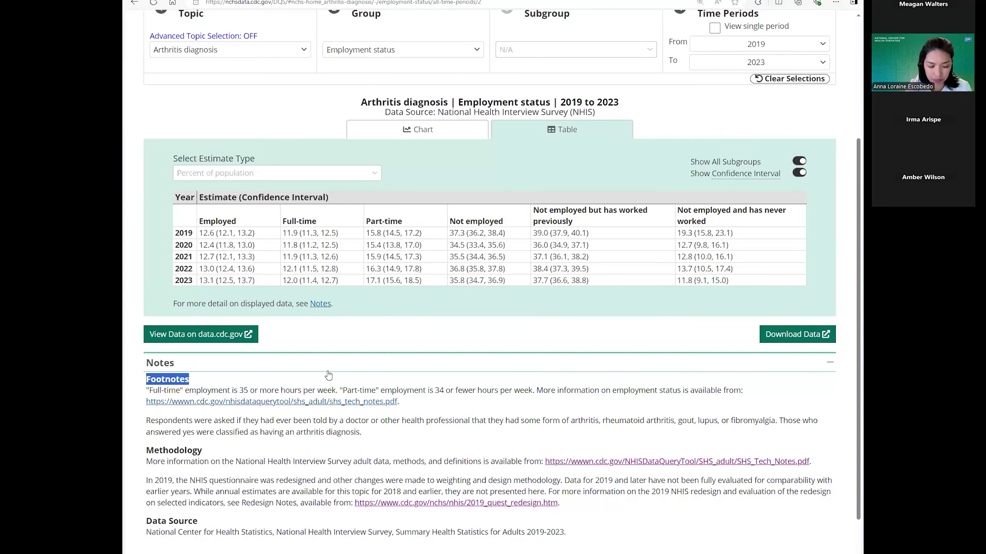
click(859, 513)
drag(859, 513, 861, 553)
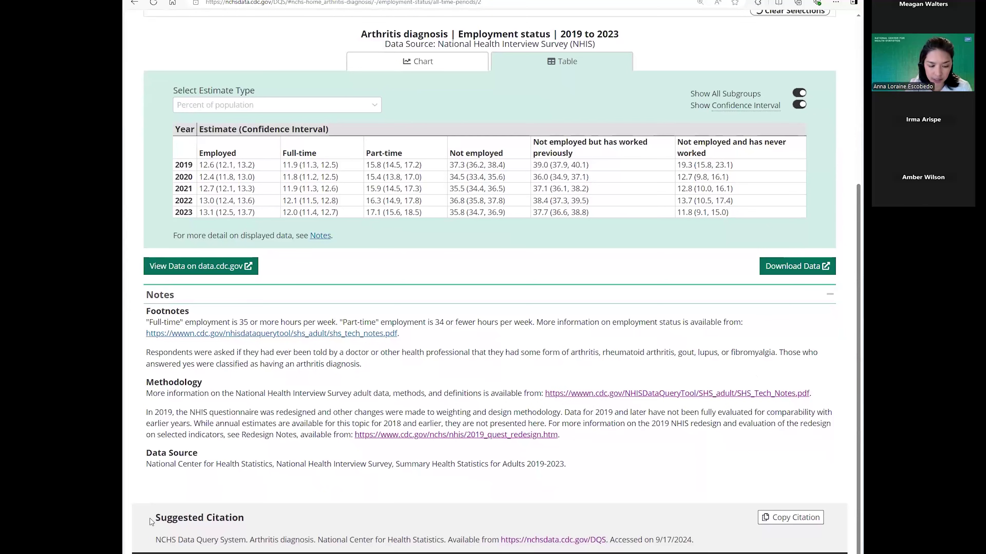
drag(155, 520, 260, 528)
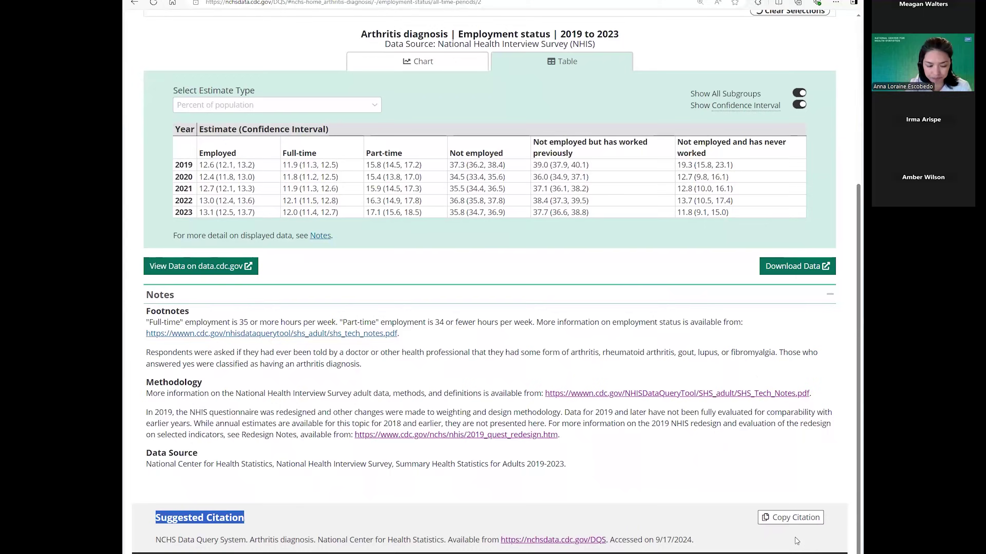
scroll(846, 490, up, 2)
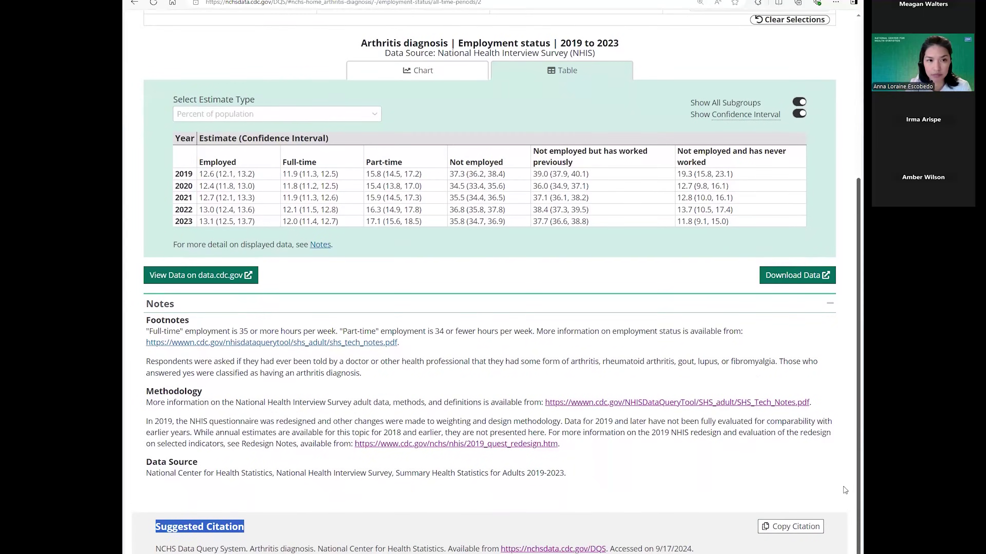
Open the source dataset on data.cdc.gov and examine its metadata, data quality details and tags
scroll(845, 490, up, 2)
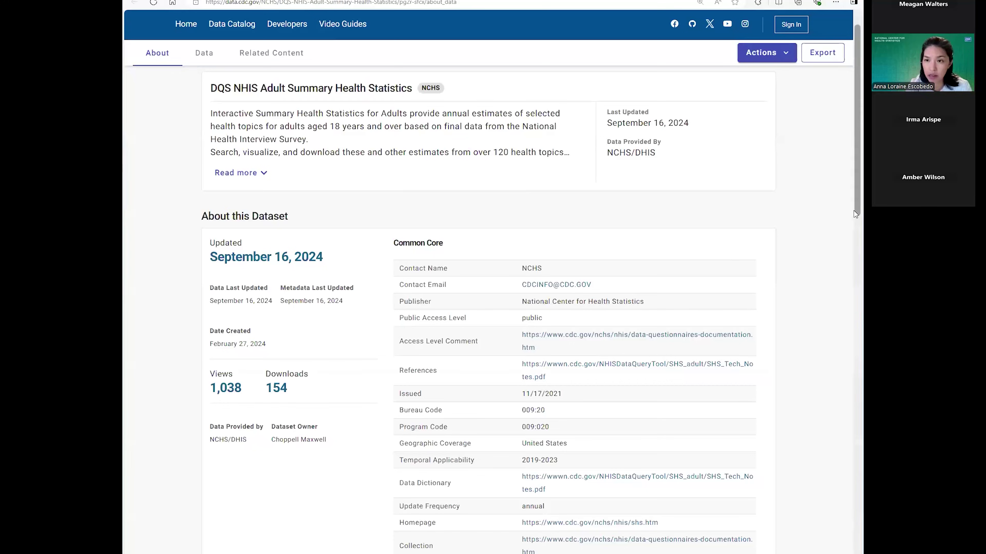
scroll(852, 224, down, 1)
scroll(853, 228, down, 1)
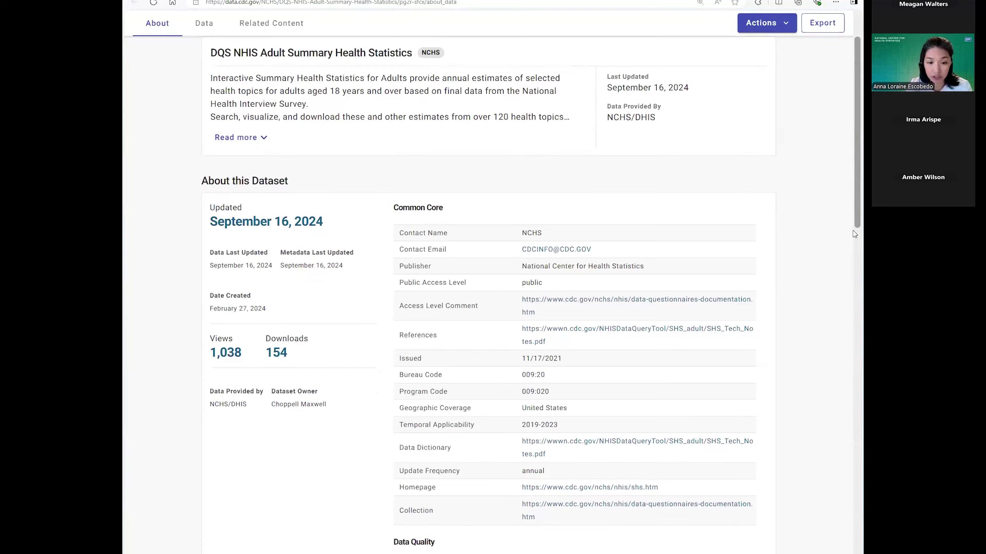
scroll(855, 241, down, 5)
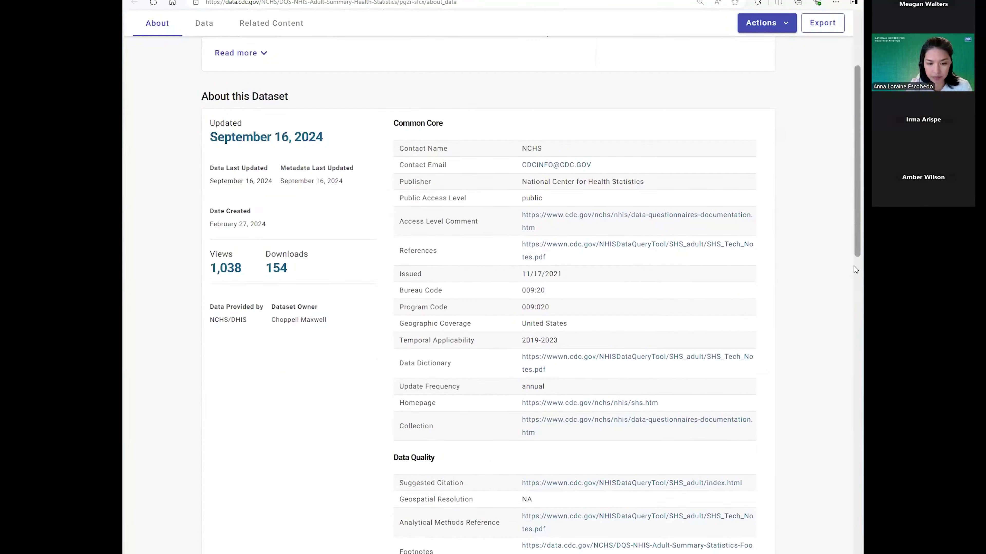
scroll(855, 298, down, 3)
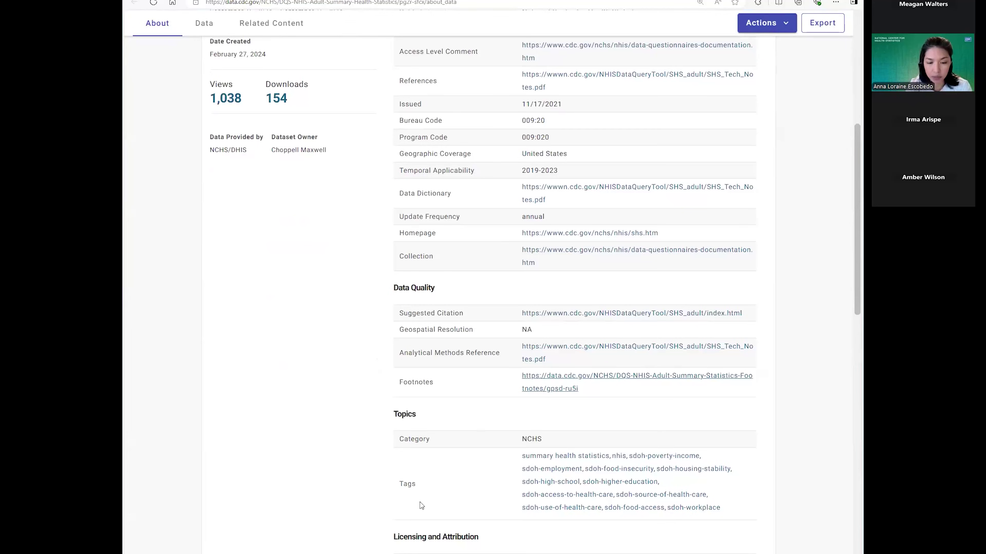
drag(400, 484, 424, 486)
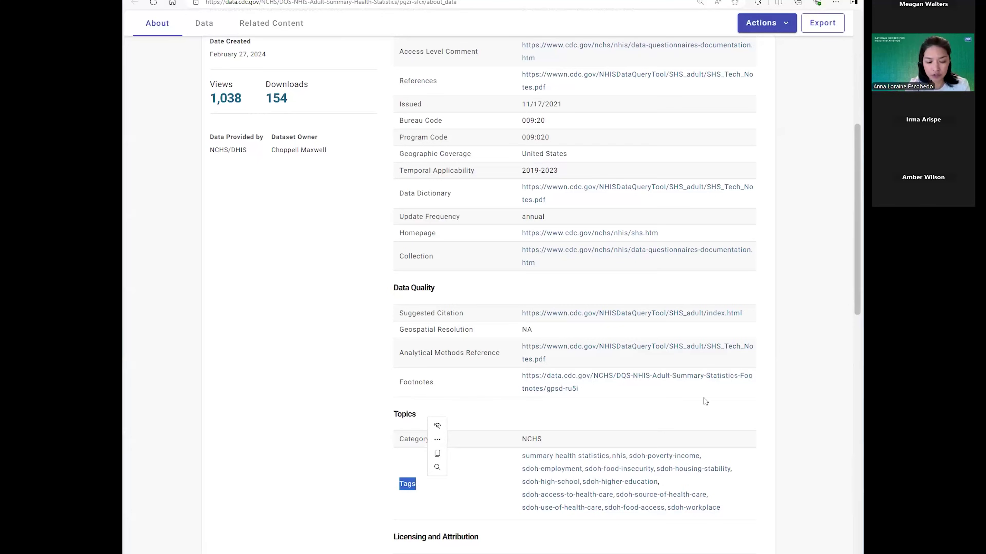
Check the dataset's export options without downloading, and return to the NCHS Data Query System page
click(820, 27)
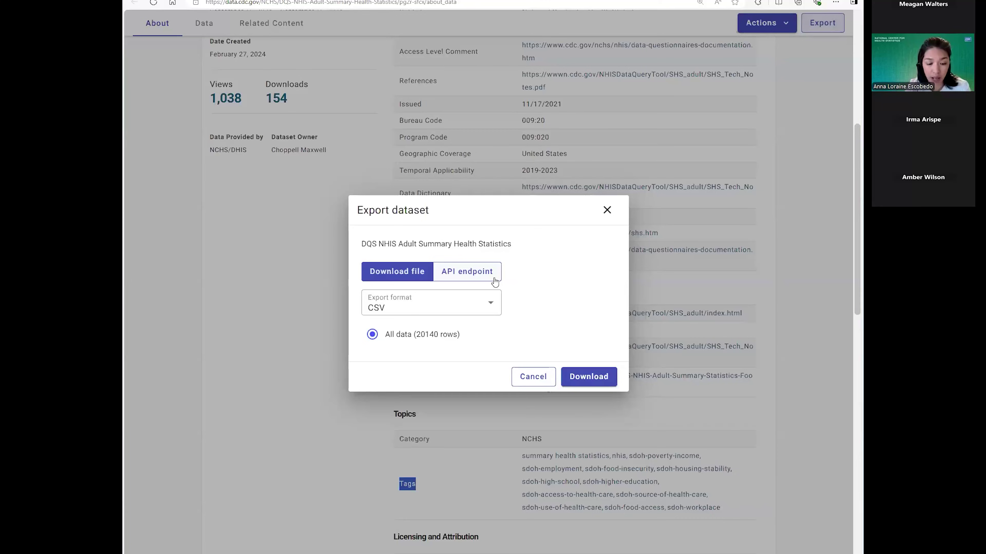
click(606, 211)
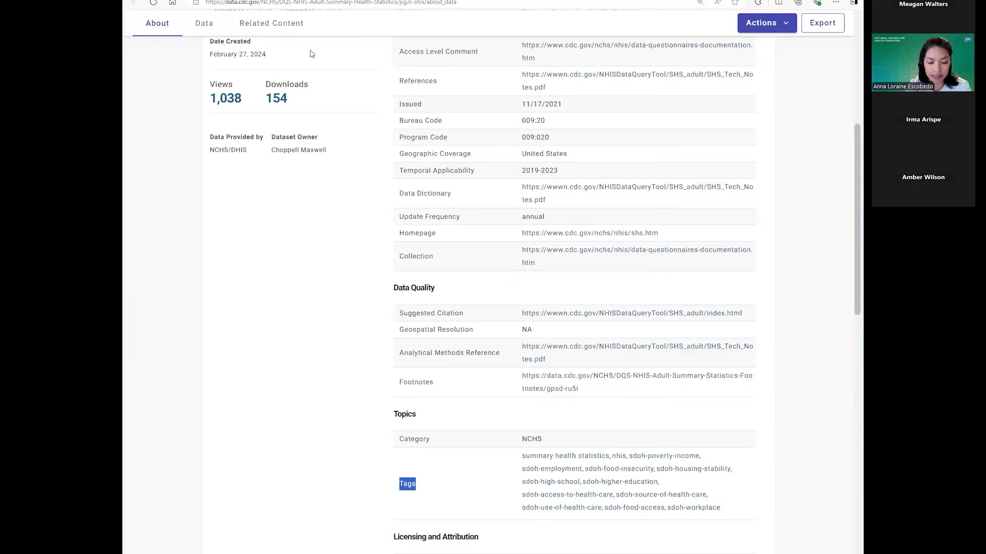
key(ctrl+Tab)
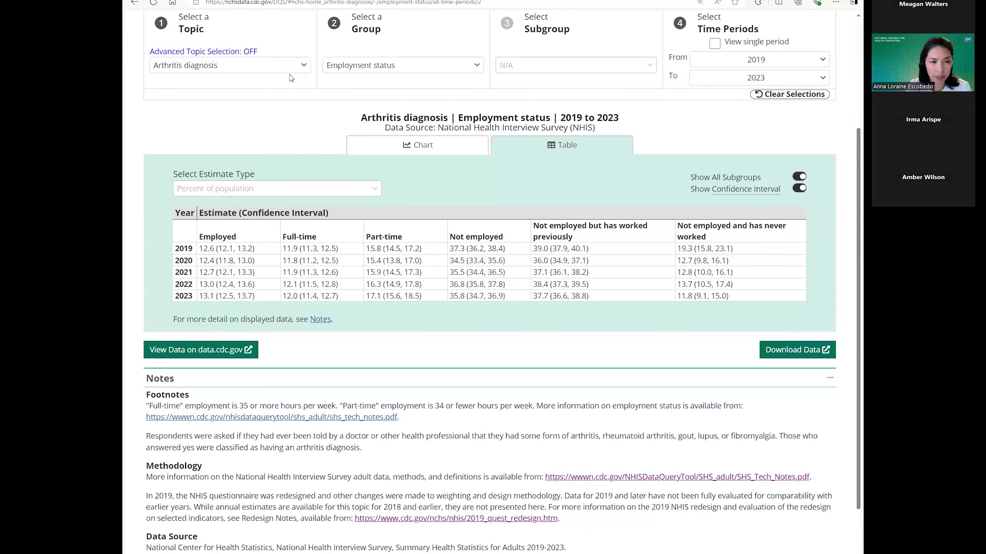
Change the topic to Dentists under Healthcare capacity
click(302, 69)
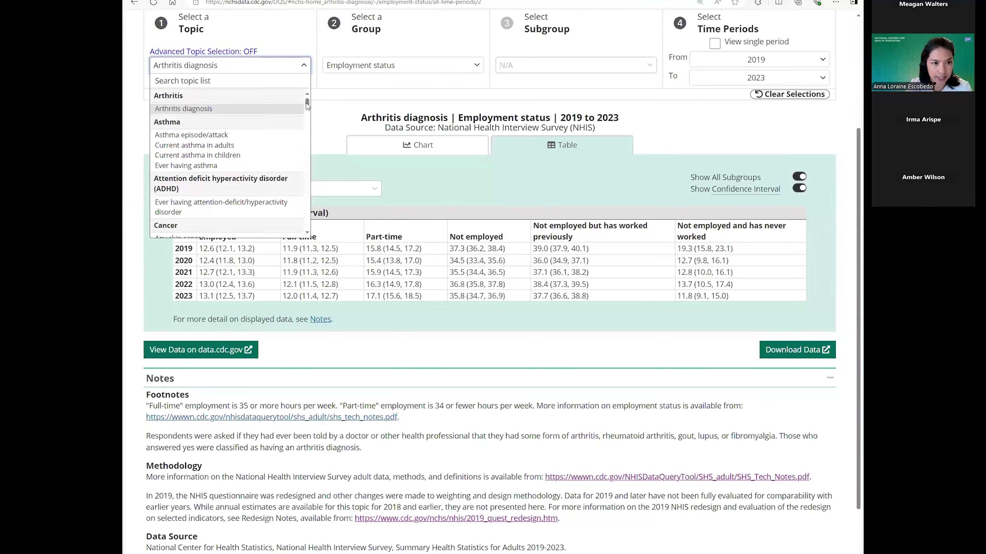
scroll(307, 109, down, 5)
scroll(307, 120, down, 10)
scroll(304, 145, down, 8)
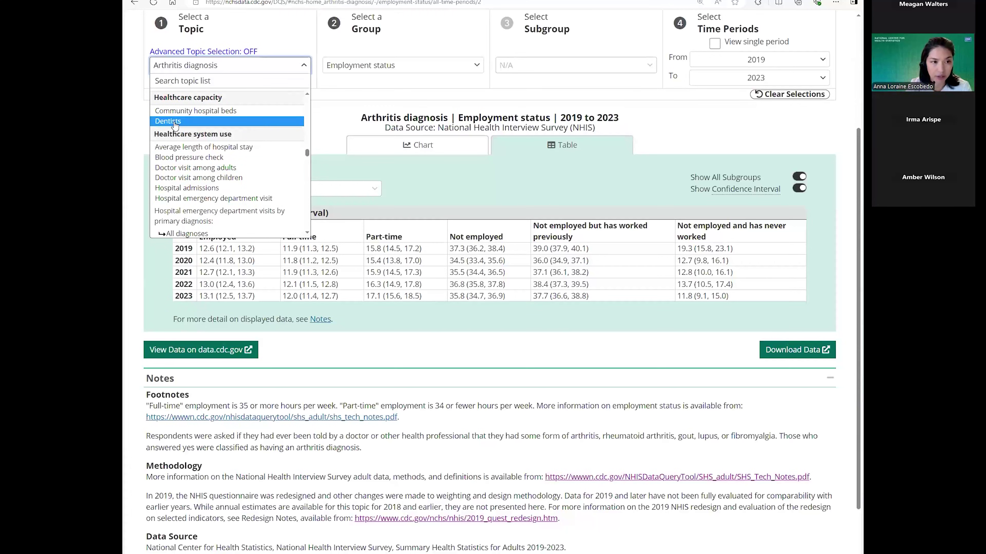
click(176, 122)
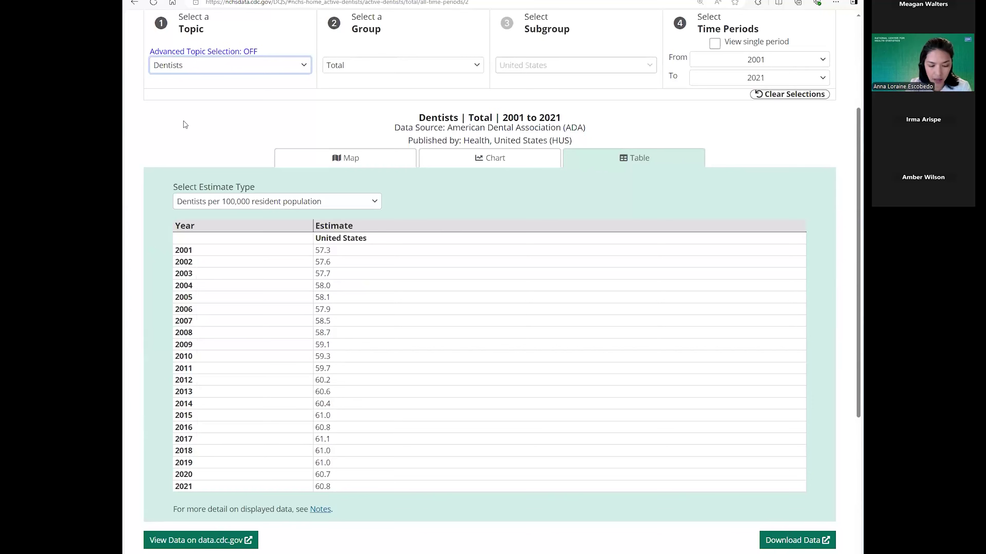
Show the Dentists data as a state map and check the estimate types, keeping Dentists per 100,000 resident population
click(349, 162)
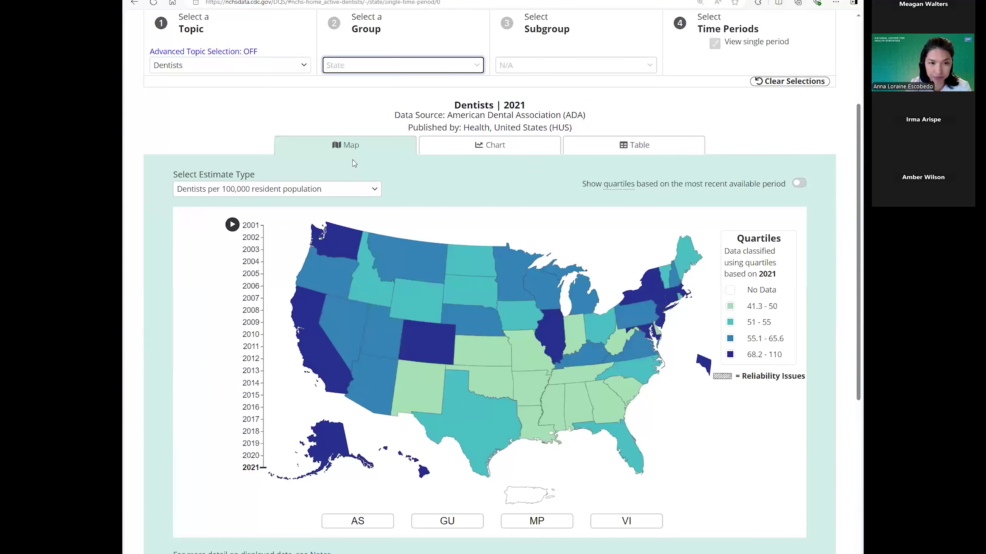
scroll(857, 243, down, 2)
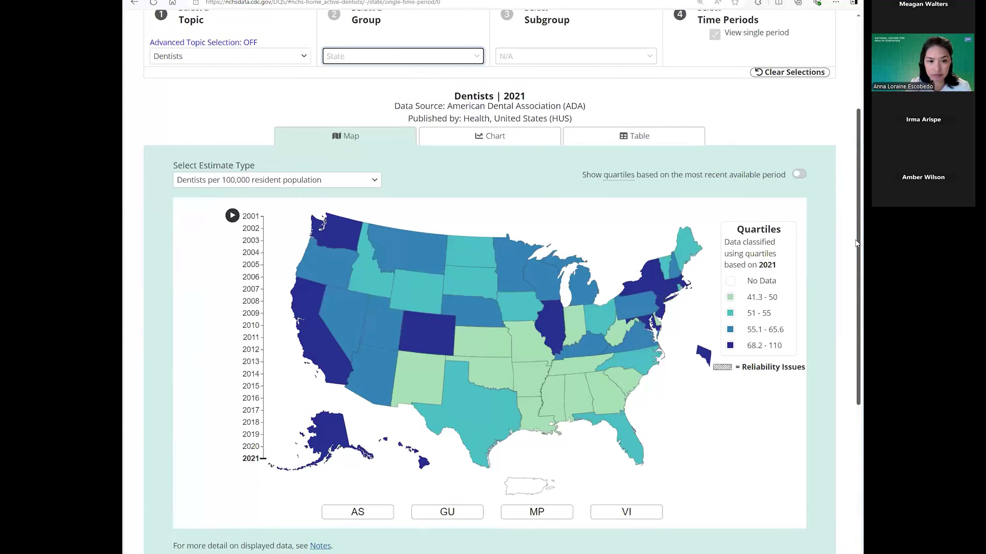
scroll(856, 243, down, 3)
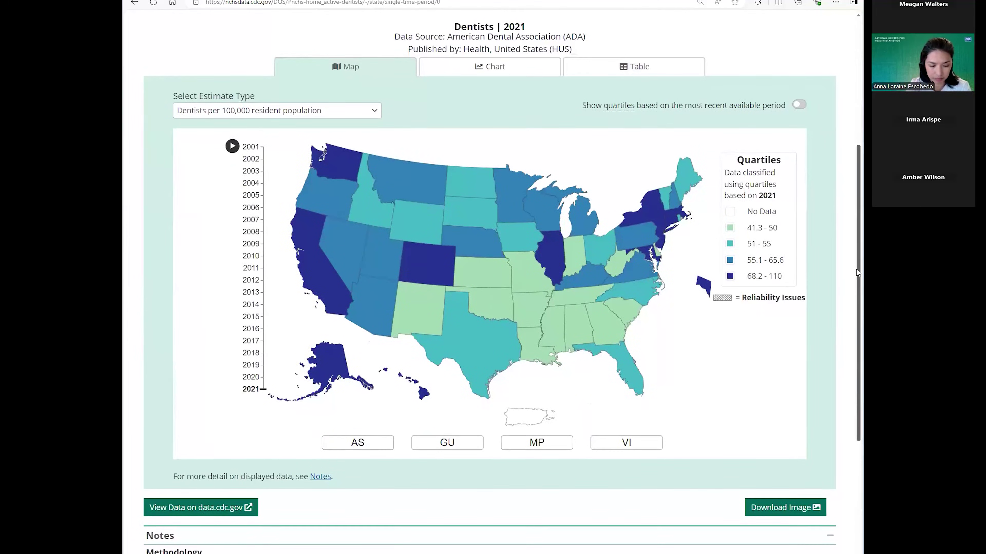
scroll(857, 273, down, 1)
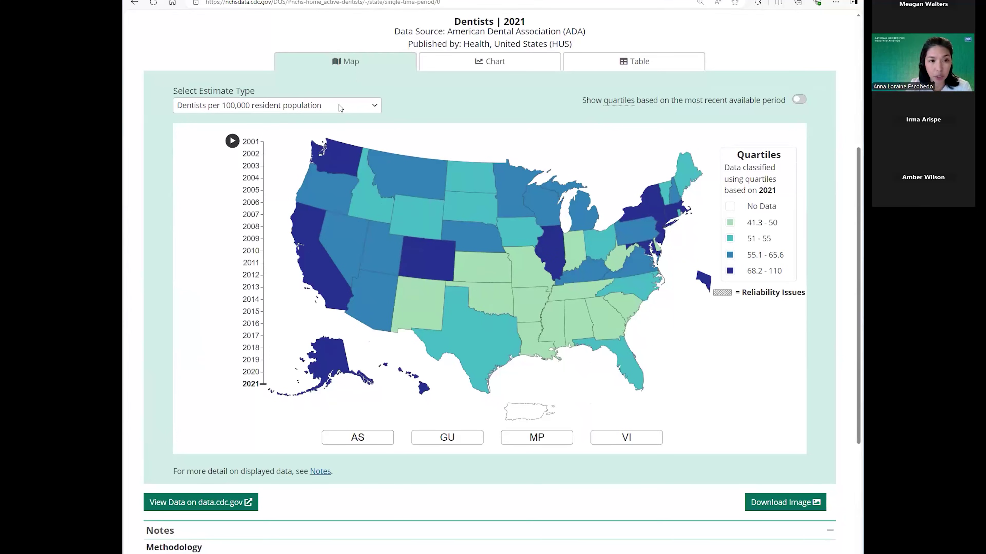
click(346, 108)
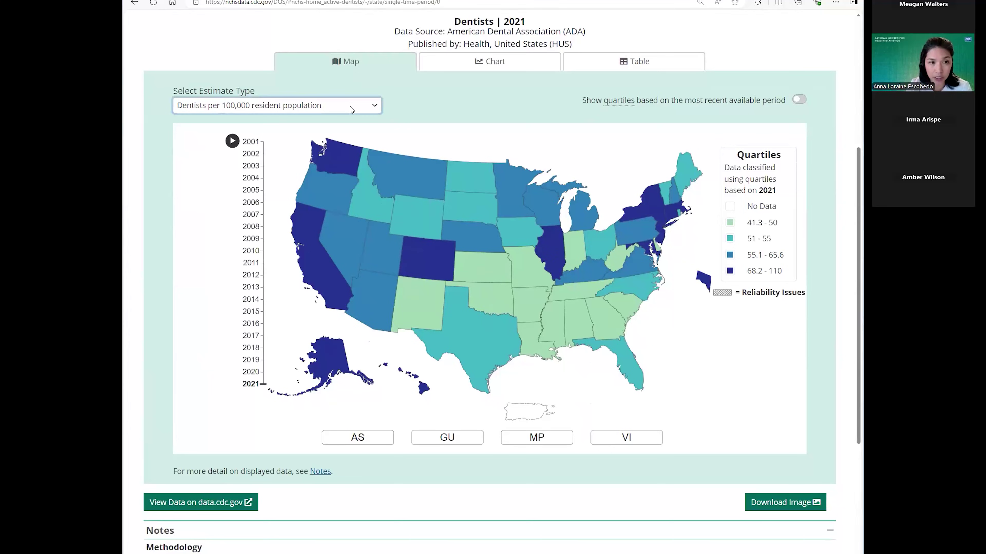
click(351, 110)
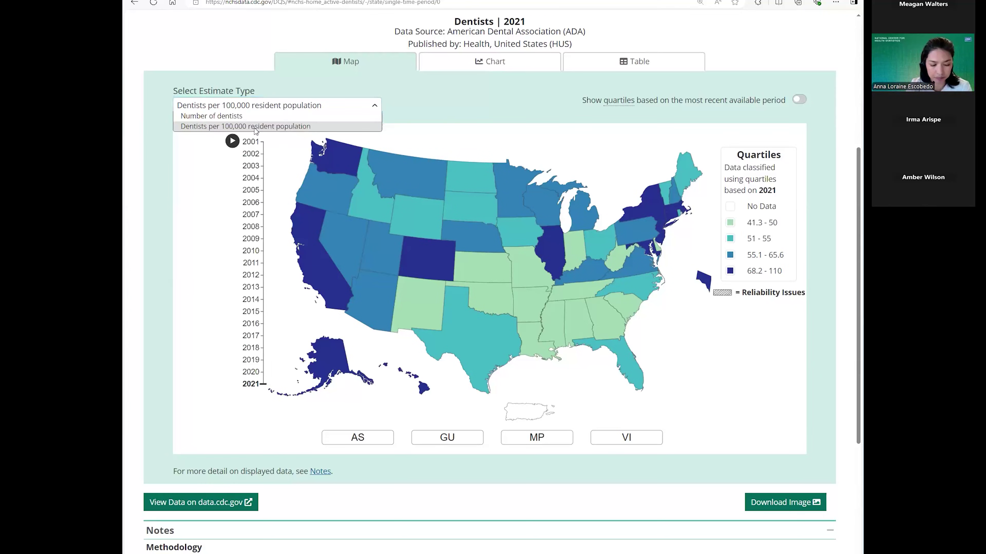
click(256, 182)
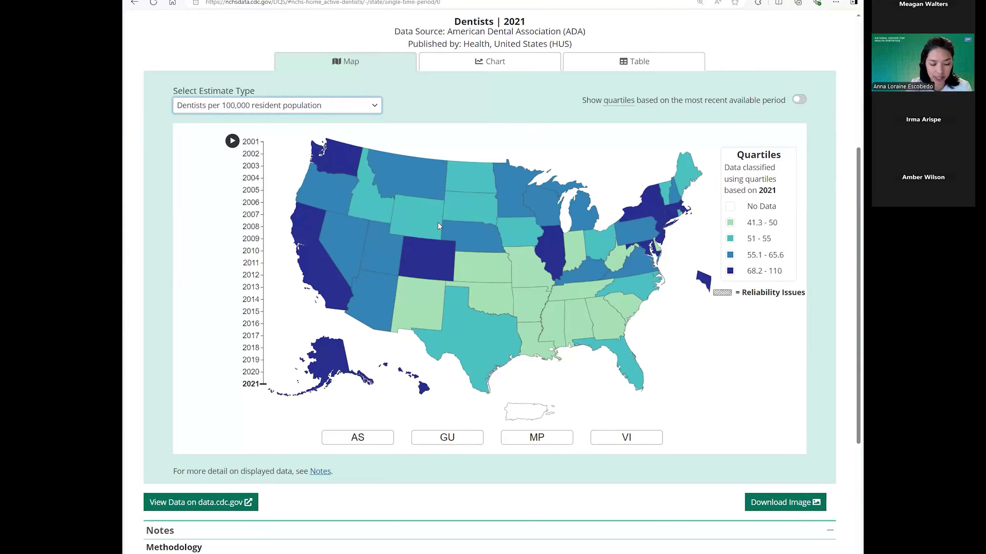
Play the map through the years, stopping at 2019, and inspect California's estimate for 2021
click(233, 145)
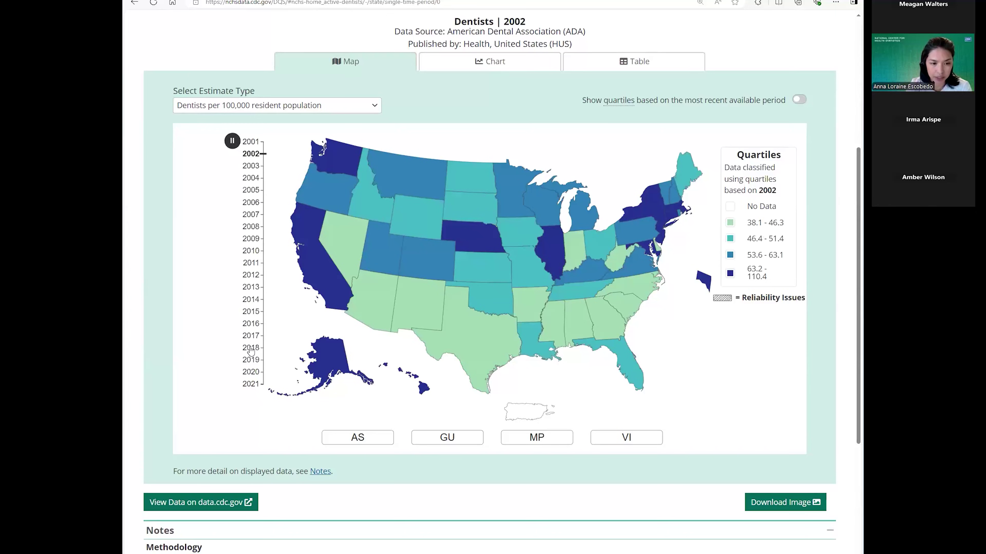
click(252, 363)
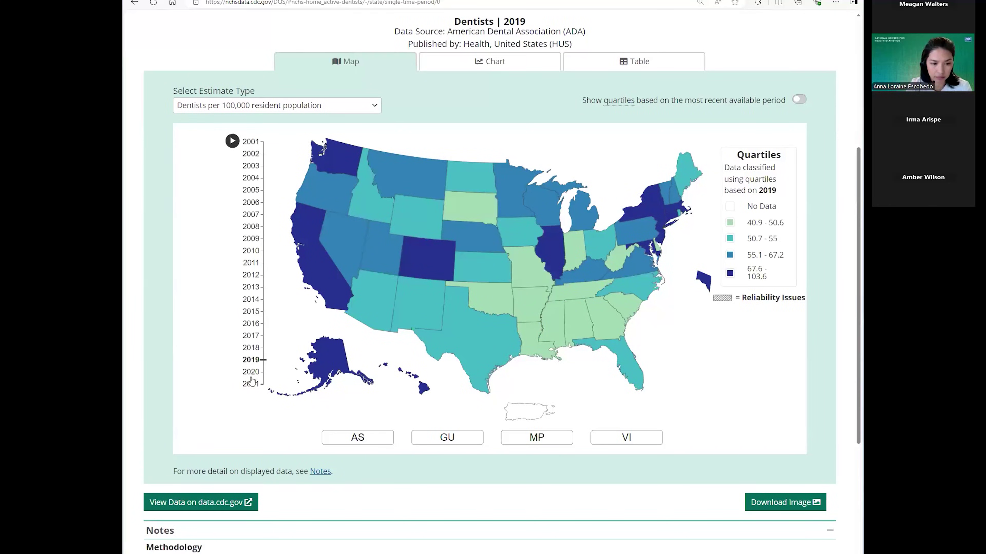
click(251, 386)
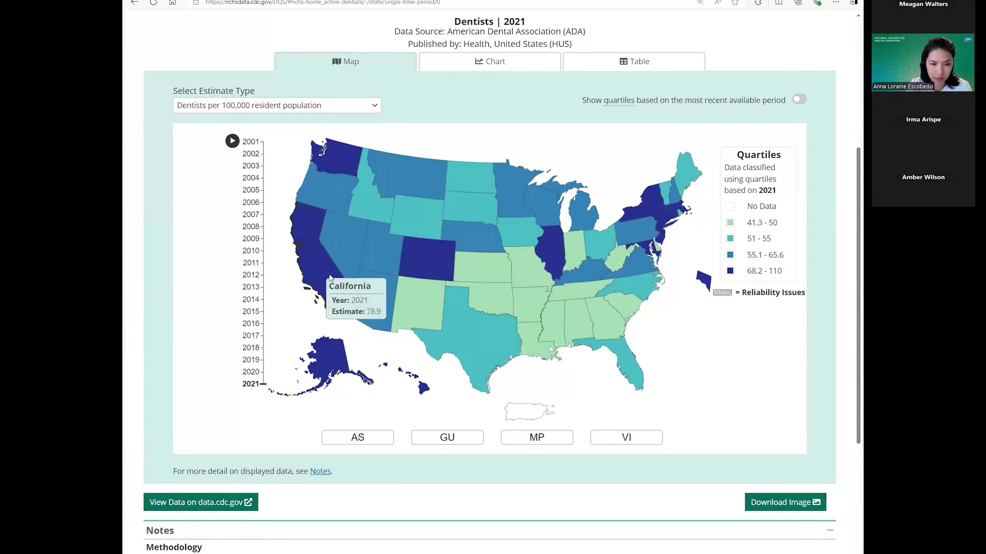
mouse_move(341, 254)
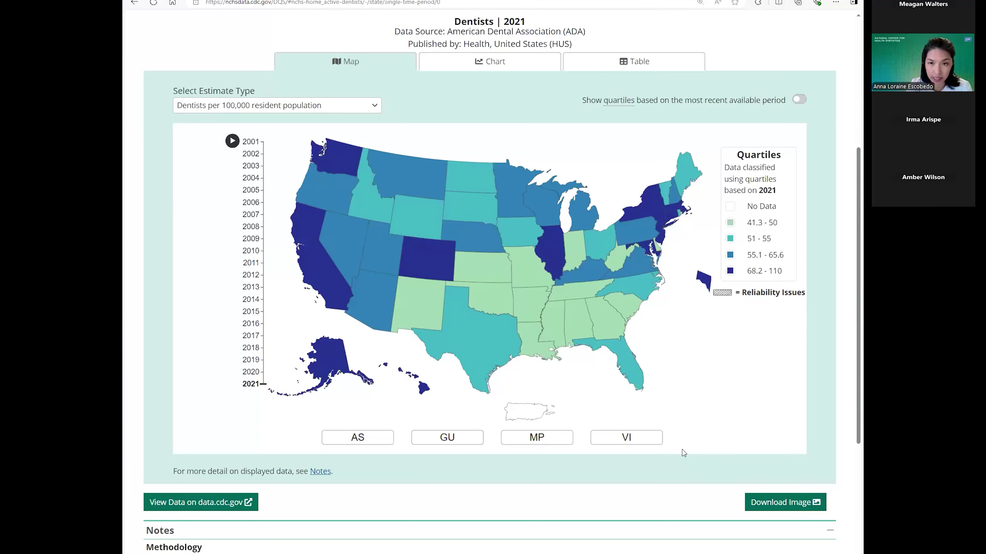
Inspect Michigan's 2021 estimate and set the map to show quartiles based on the most recent available period
mouse_move(595, 212)
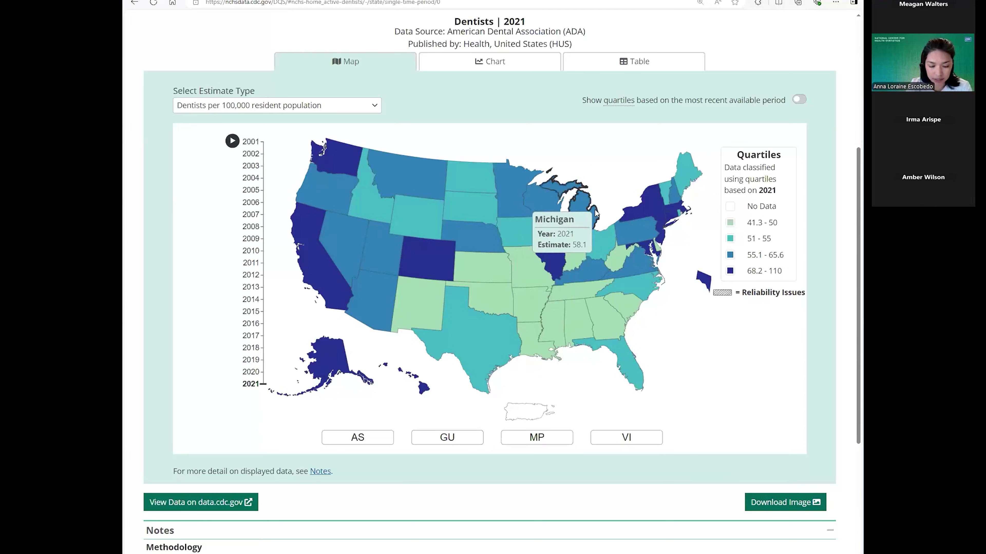
mouse_move(619, 106)
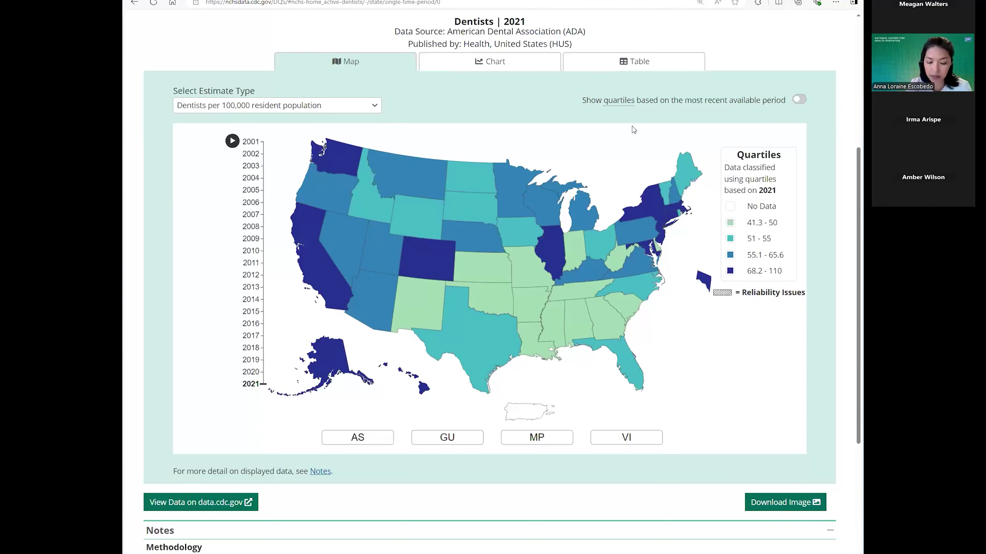
click(798, 101)
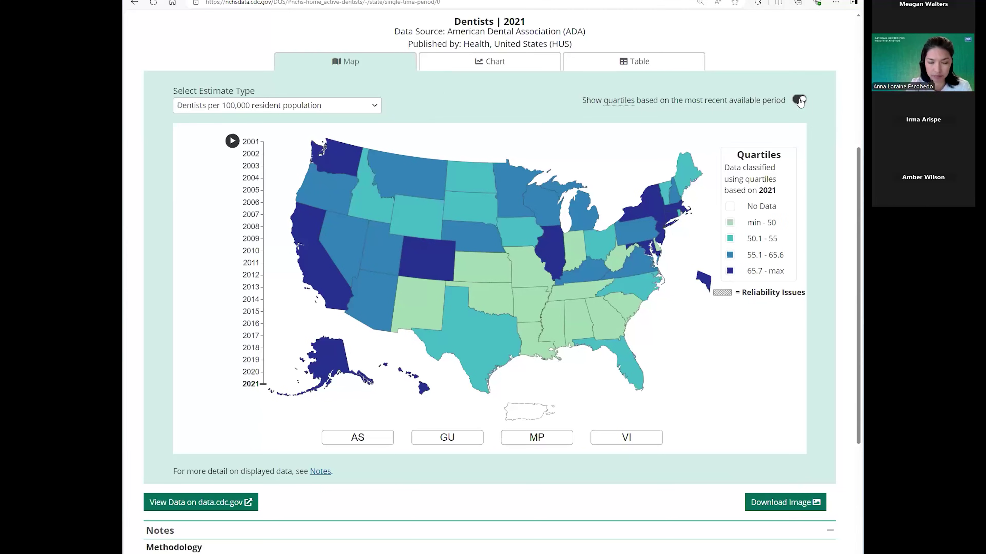
Highlight the note about topics with more than one data source and open the NCHS Data Query System Health Topics page
drag(858, 214, 849, 173)
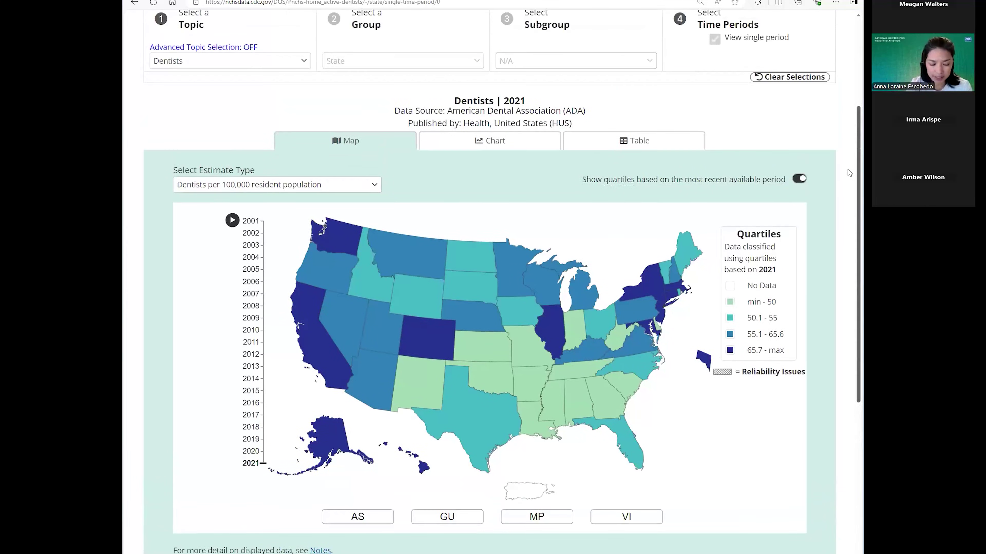
scroll(846, 155, up, 1)
drag(852, 153, 855, 115)
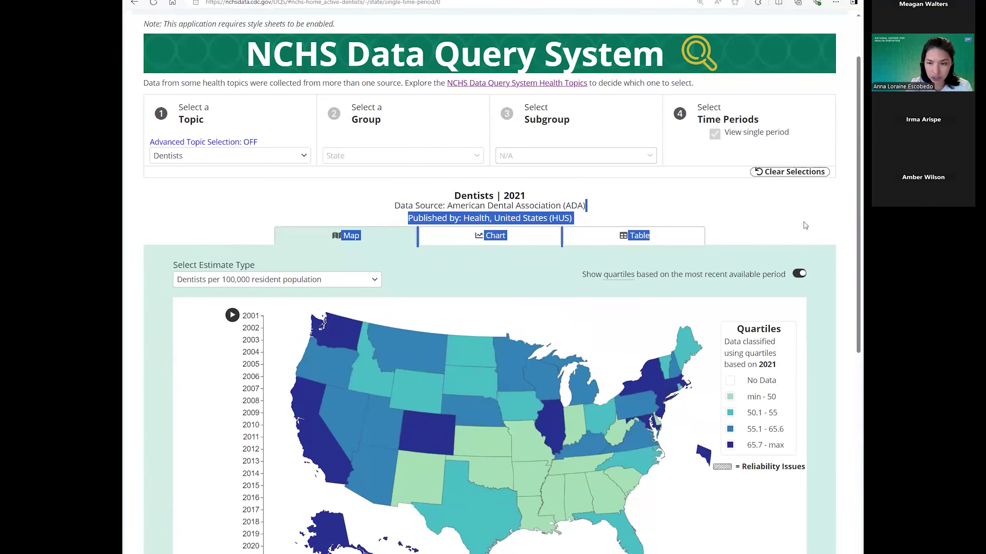
scroll(788, 229, up, 1)
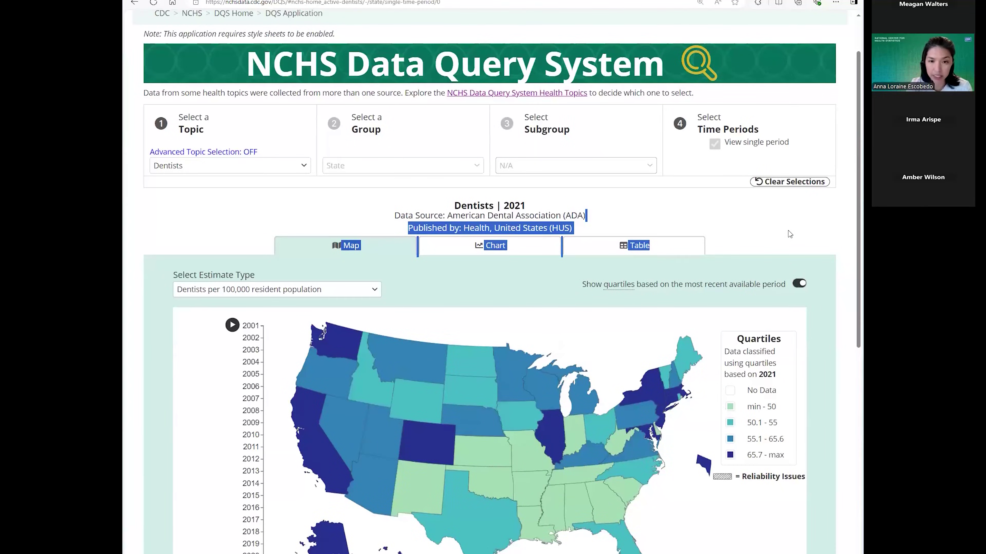
click(590, 142)
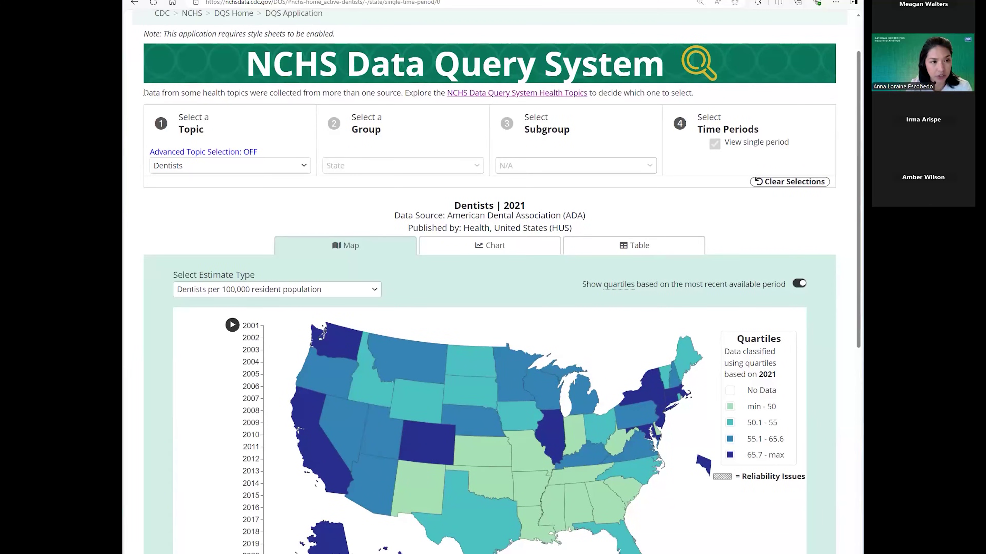
drag(147, 92, 696, 99)
click(540, 102)
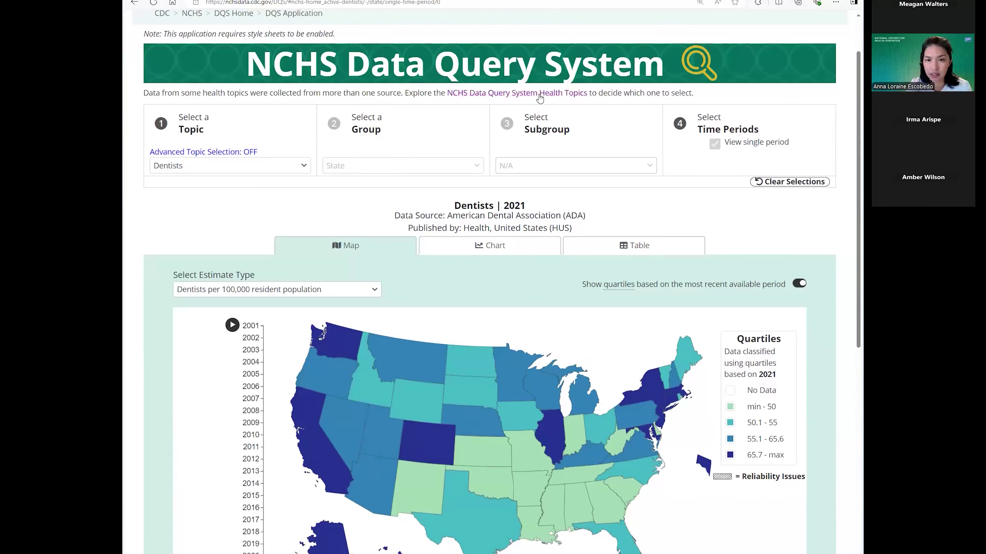
click(523, 96)
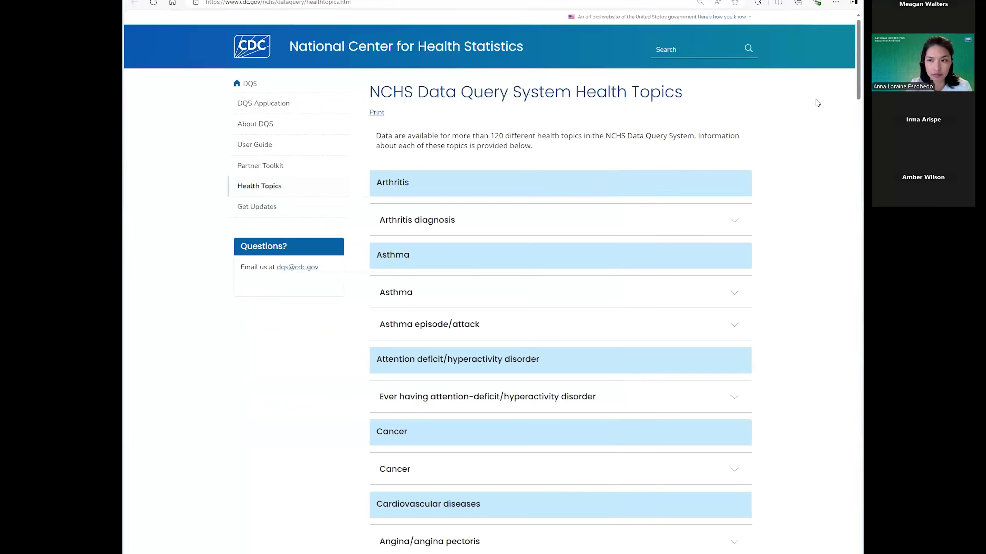
Examine the list of health topics from Arthritis through Cardiovascular diseases to Death and mortality rates
scroll(859, 106, down, 1)
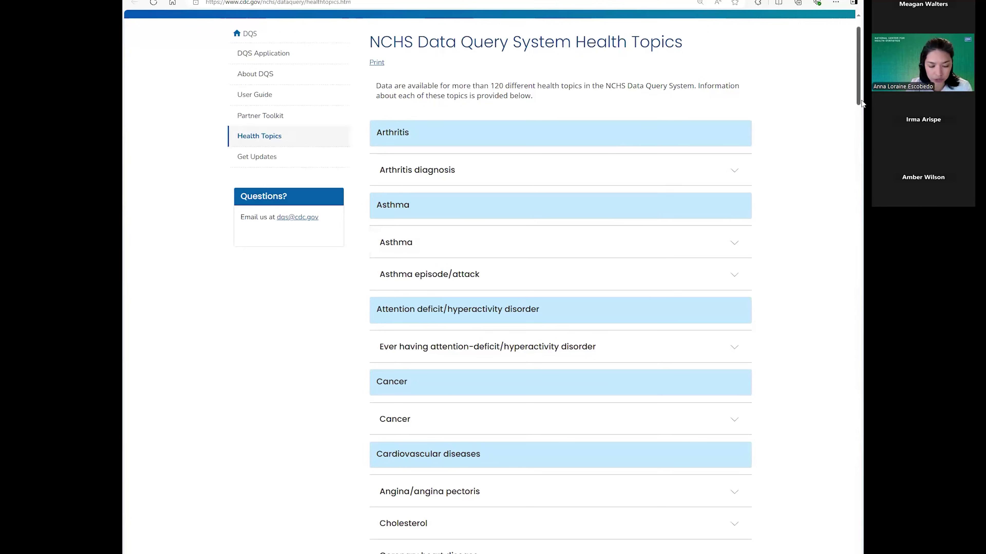
scroll(861, 103, down, 1)
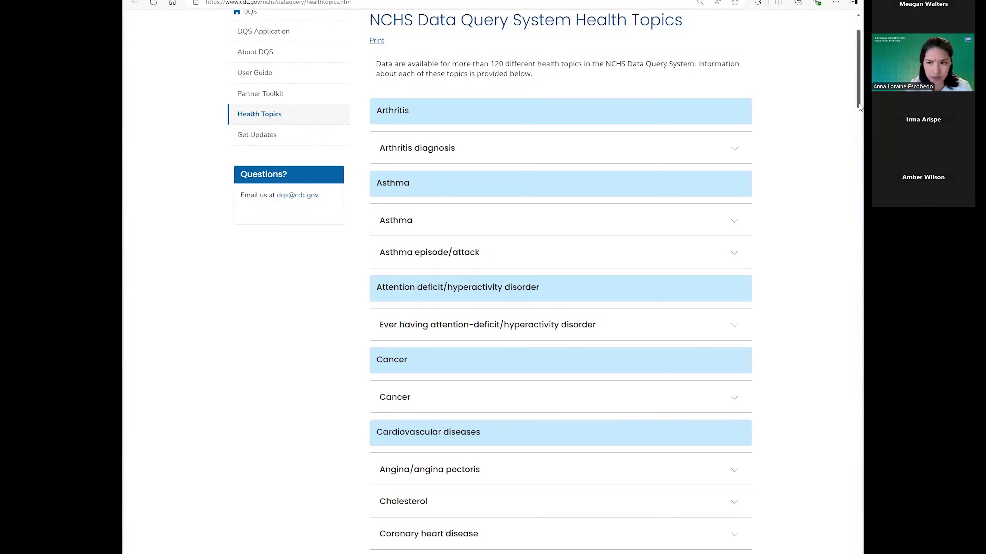
scroll(858, 105, down, 3)
scroll(859, 128, down, 3)
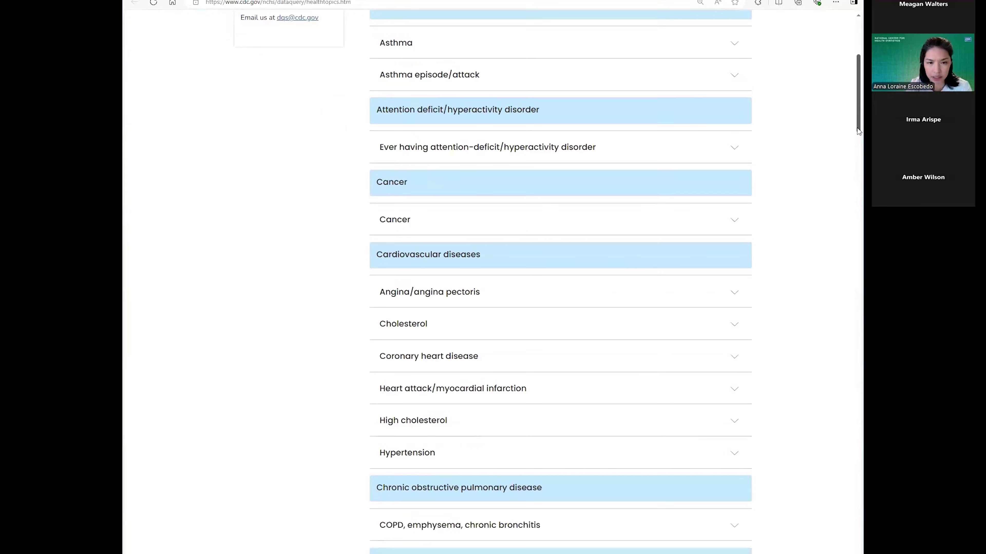
scroll(857, 140, down, 5)
scroll(852, 155, down, 1)
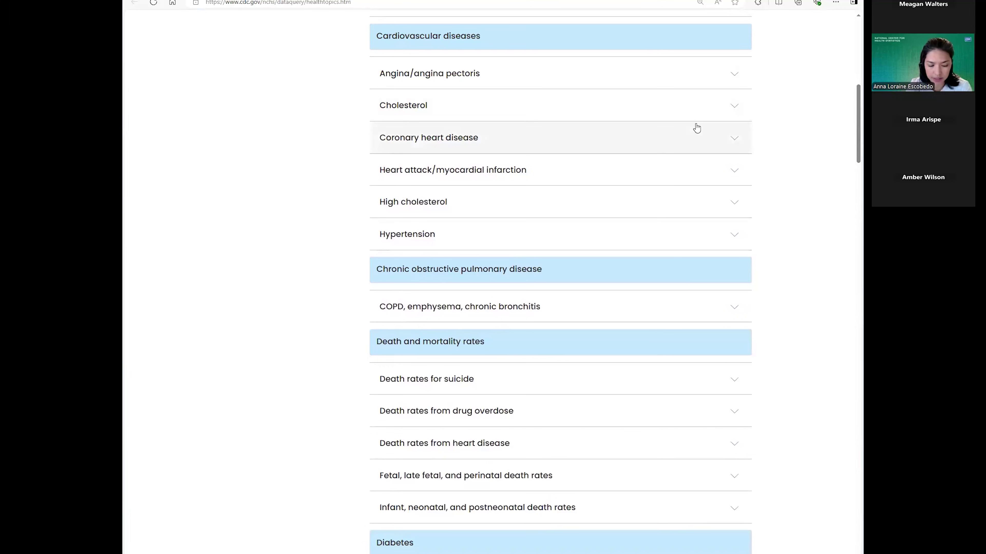
scroll(858, 132, down, 1)
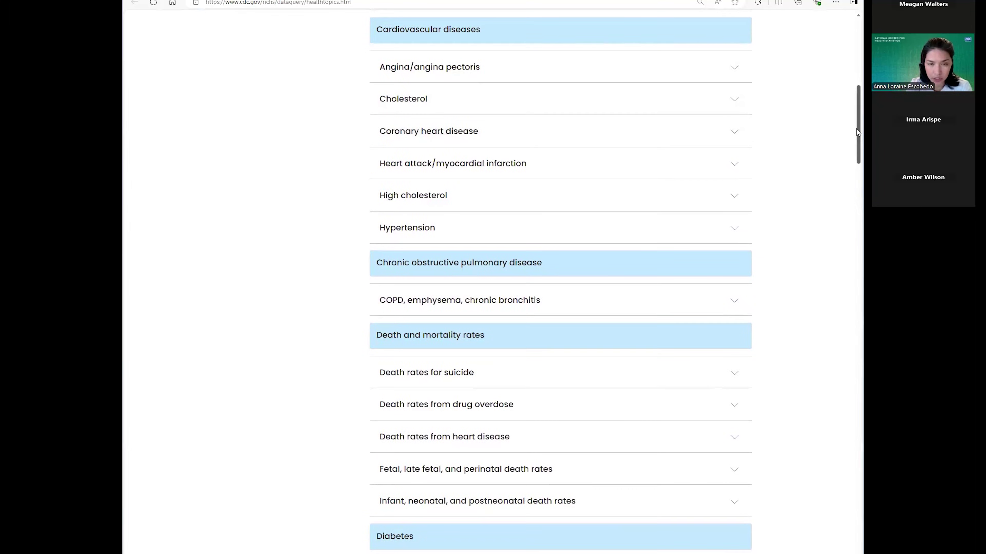
scroll(858, 132, down, 1)
scroll(857, 128, up, 1)
scroll(858, 128, up, 1)
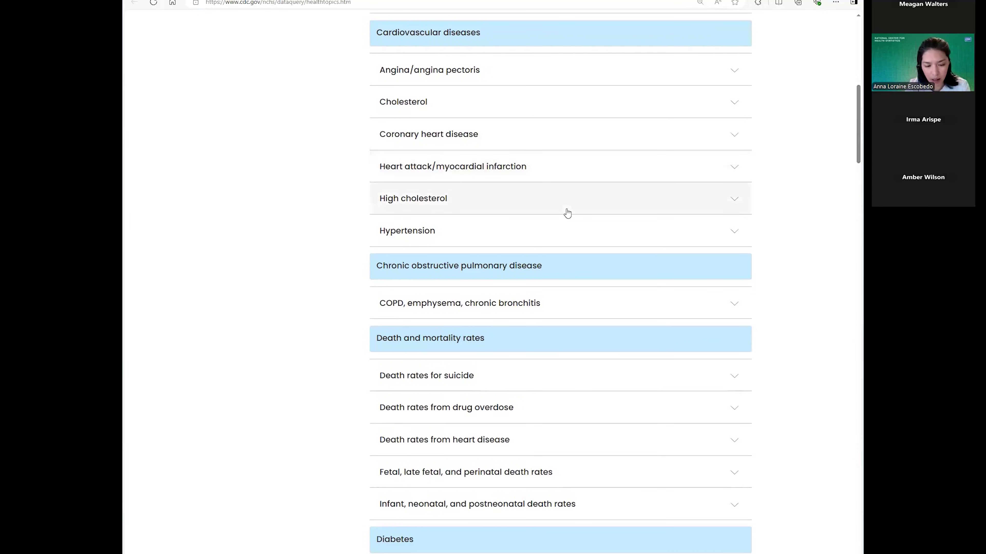
Expand the High cholesterol topic and enlarge the page to read its self-reported and measured data descriptions
click(435, 197)
drag(857, 151, 857, 174)
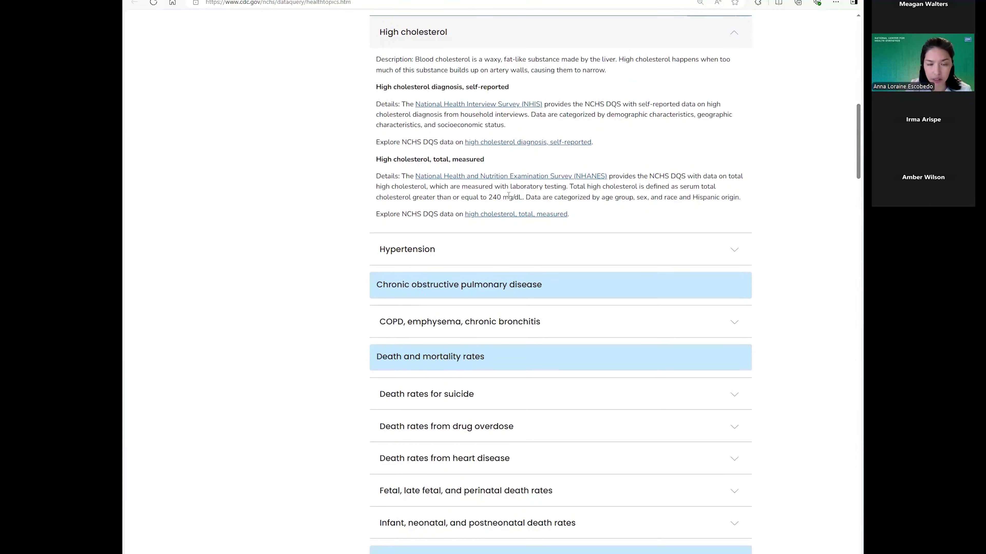
key(ctrl+plus)
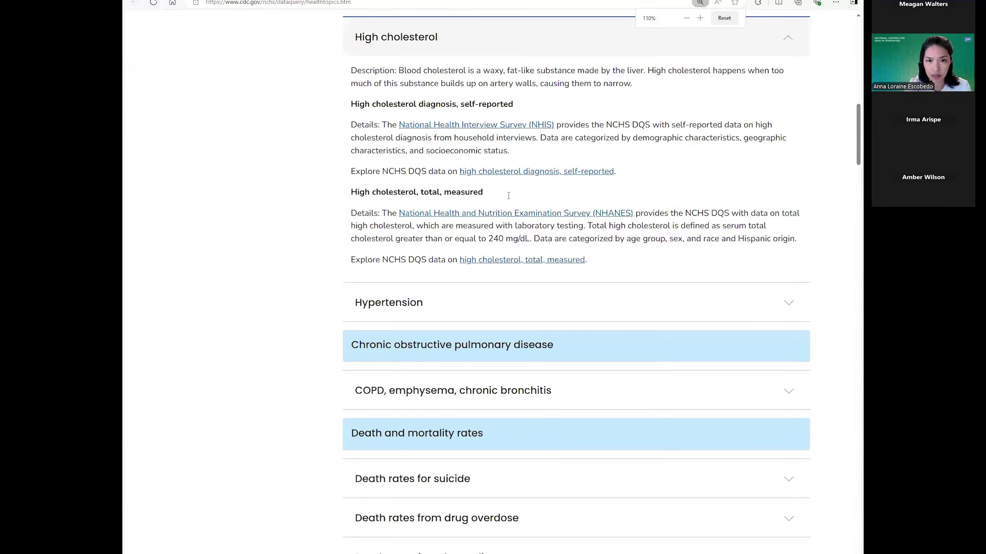
key(ctrl+plus)
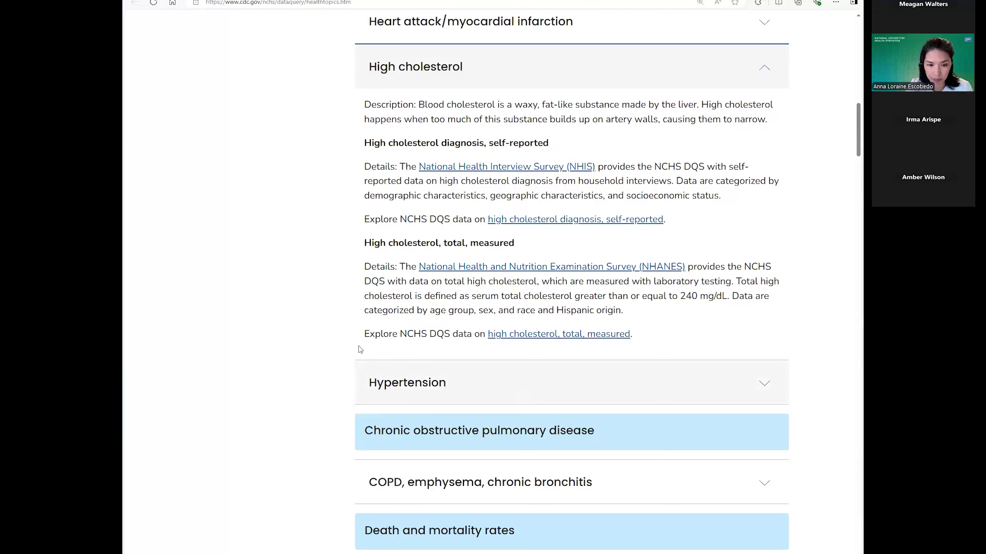
Open the Data Query System data for high cholesterol, total, measured from its topic description and view the chart
drag(363, 336, 655, 348)
click(581, 341)
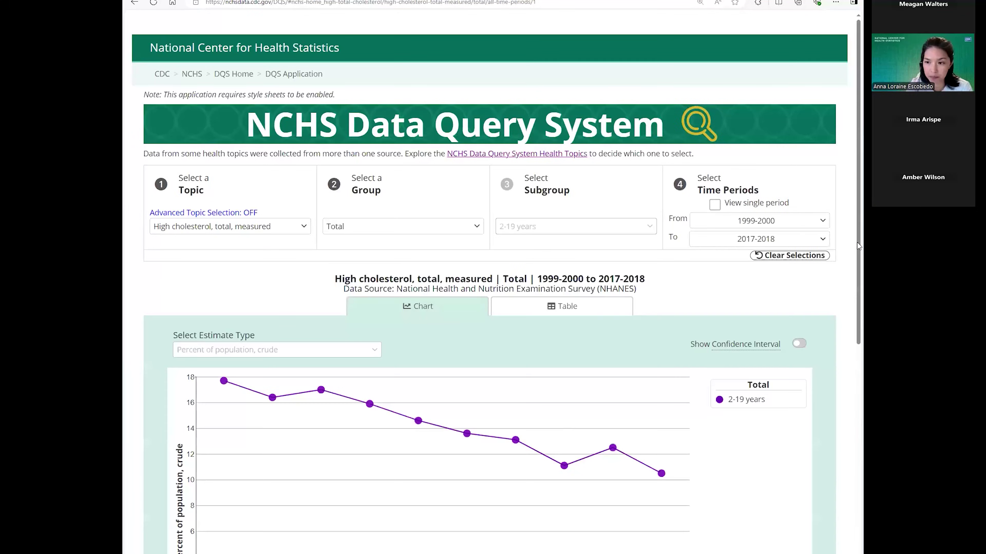
drag(858, 249, 857, 259)
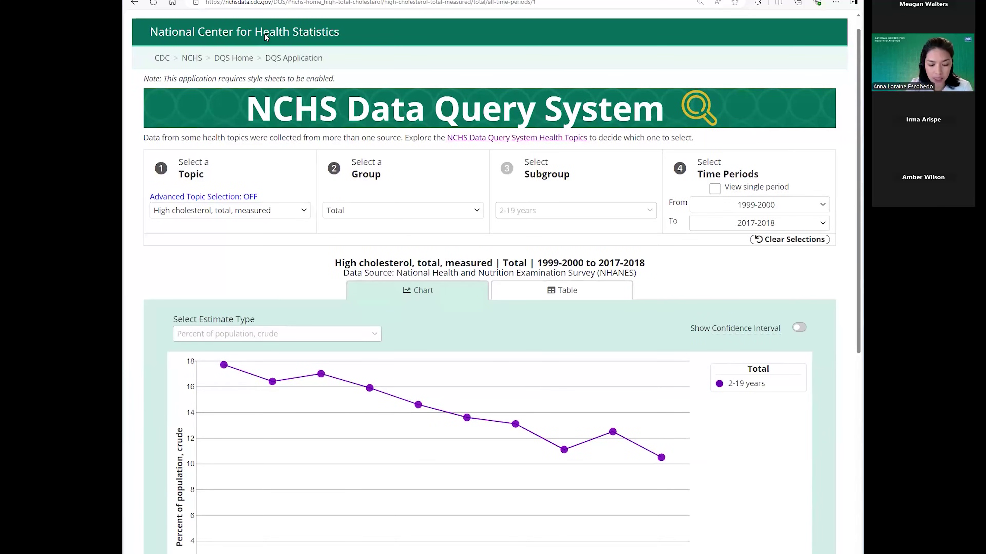
Return to the Health Topics page and go to the DQS home page to view its resources
key(alt+Left)
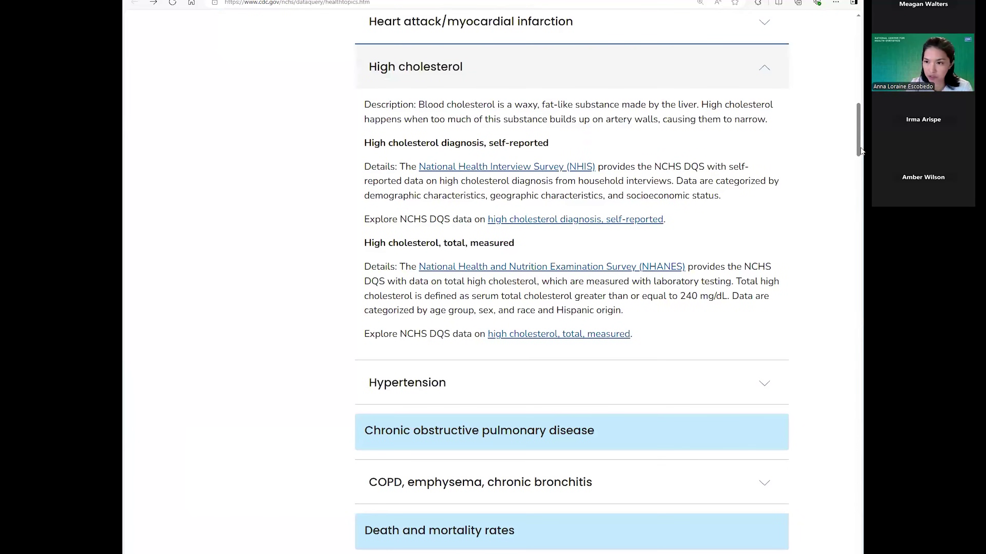
drag(859, 134, 852, 47)
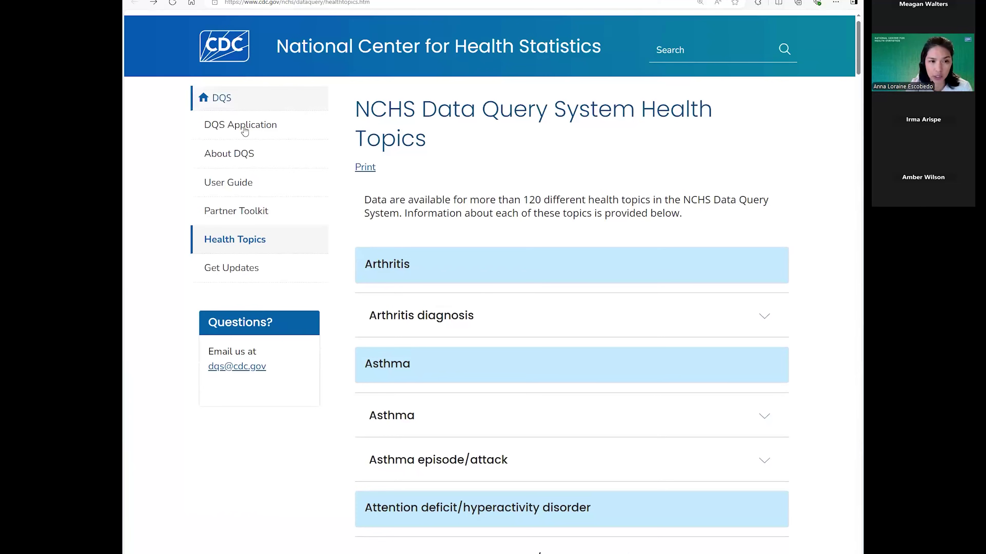
click(221, 98)
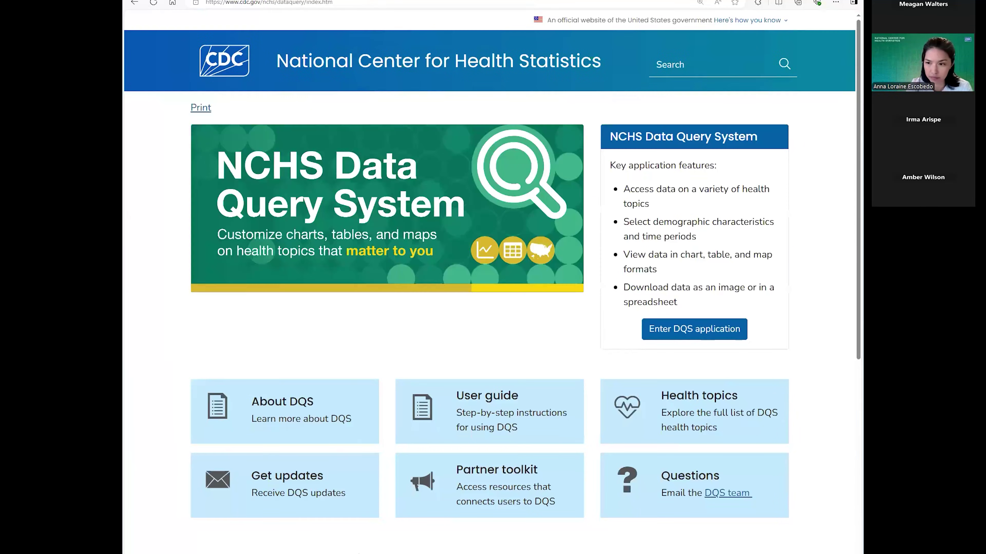
scroll(488, 281, down, 1)
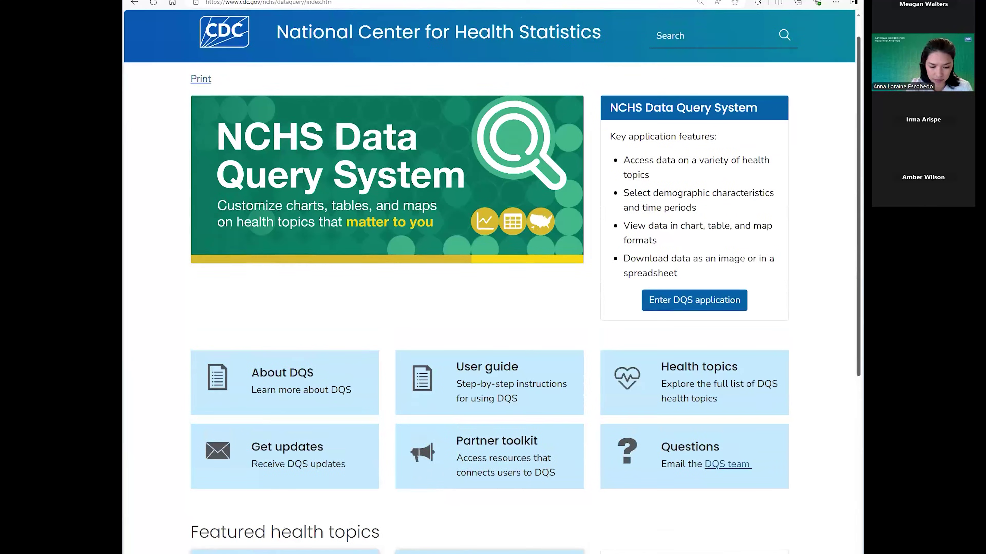